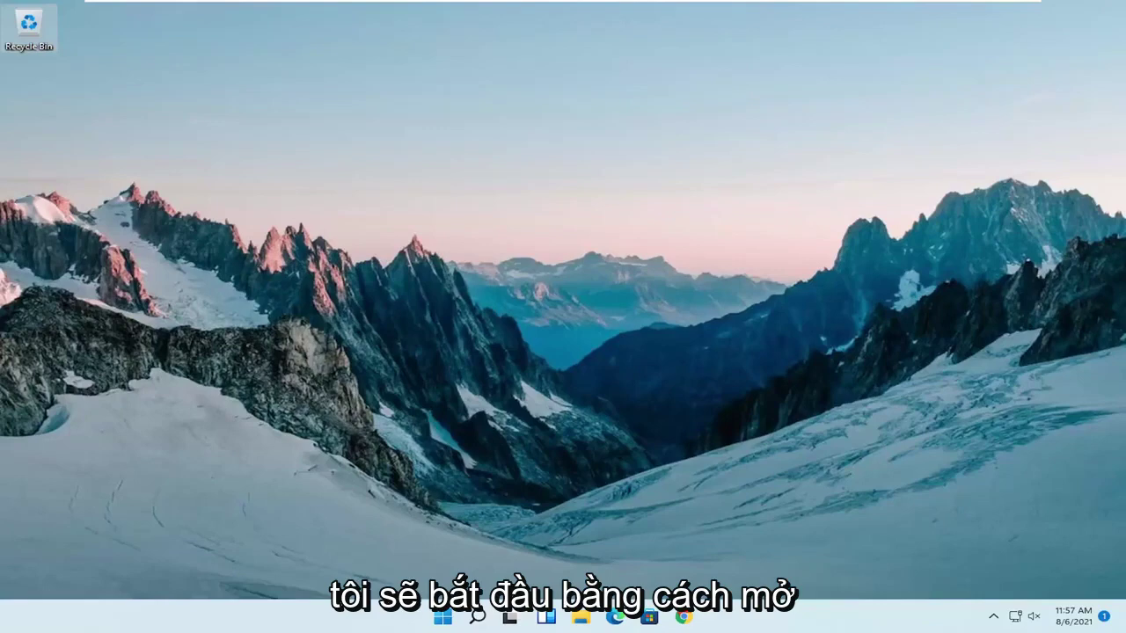
Step: Search Windows for regedit and launch Registry Editor as administrator
{"action": "left_click", "coordinate": [478, 617]}
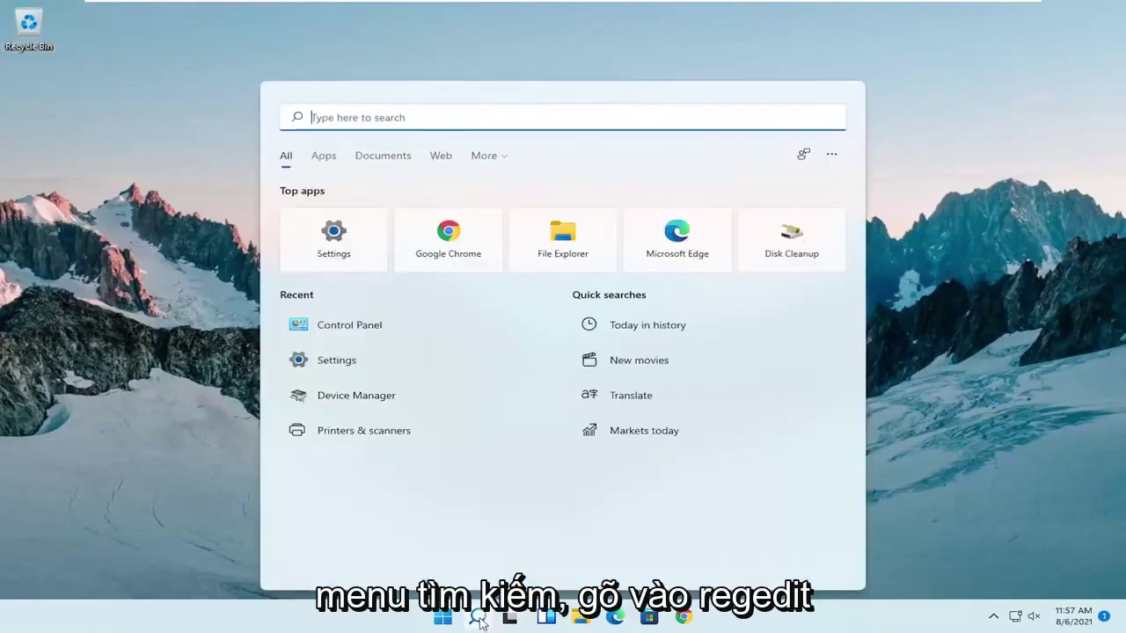
{"action": "type", "text": "regedit"}
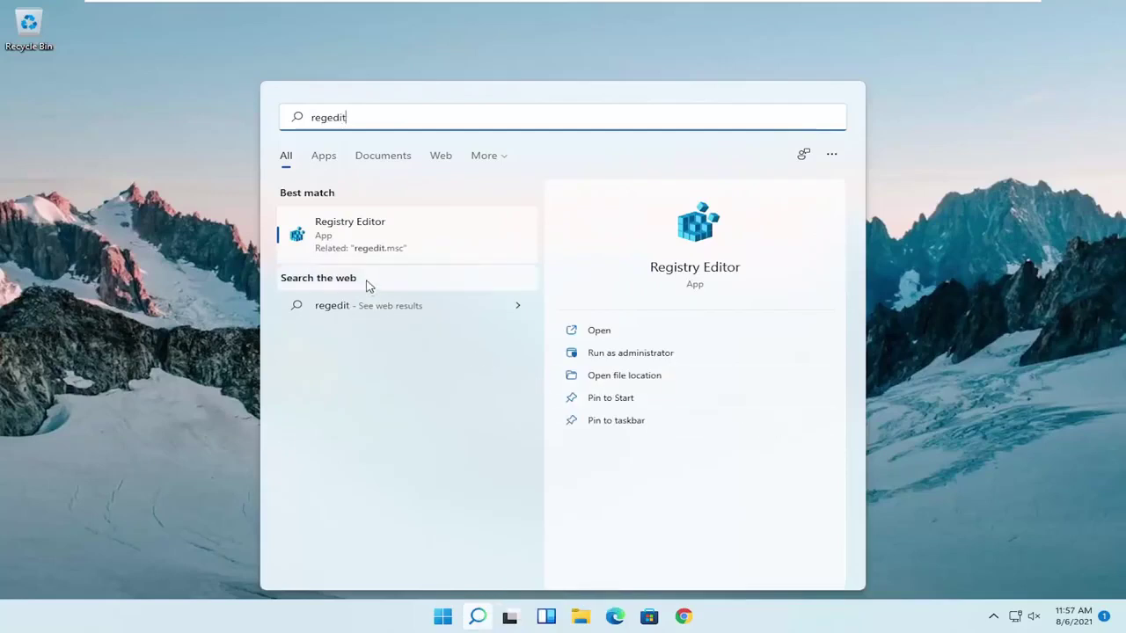
{"action": "right_click", "coordinate": [349, 235]}
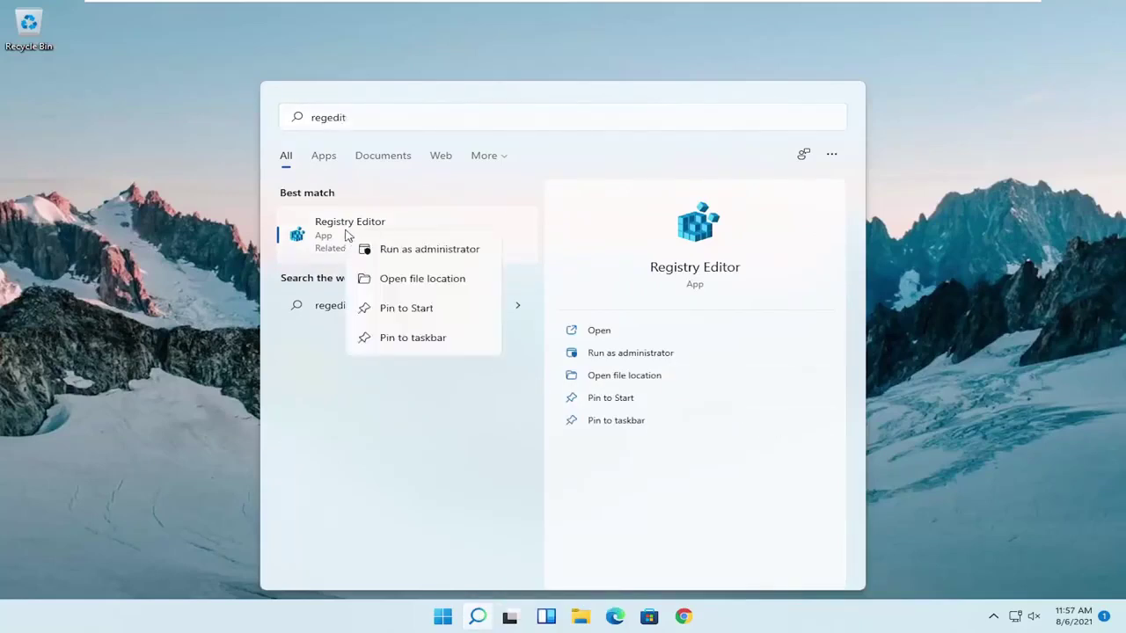
{"action": "left_click", "coordinate": [409, 251]}
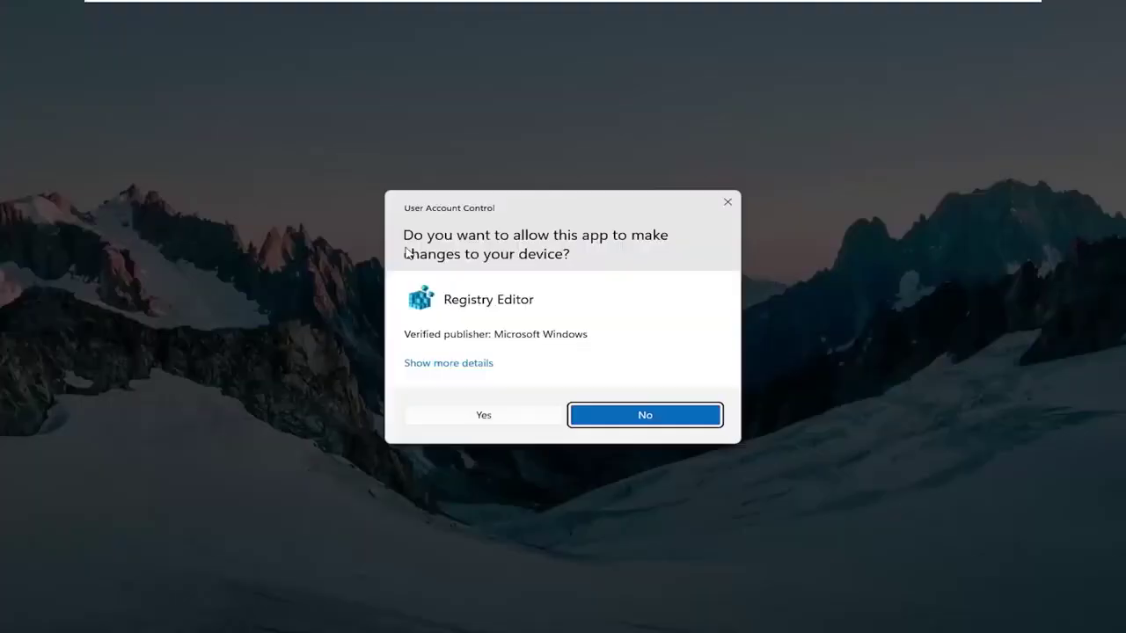
Step: Approve the UAC prompt, then preview a registry export to This PC and cancel it
{"action": "left_click", "coordinate": [483, 415]}
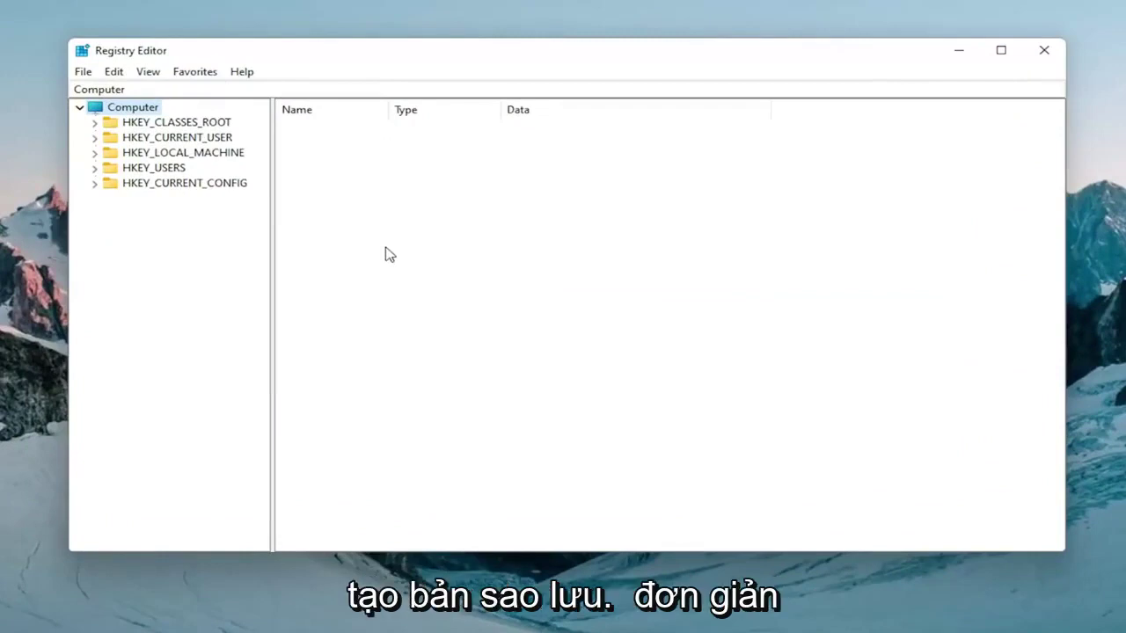
{"action": "left_click", "coordinate": [84, 75]}
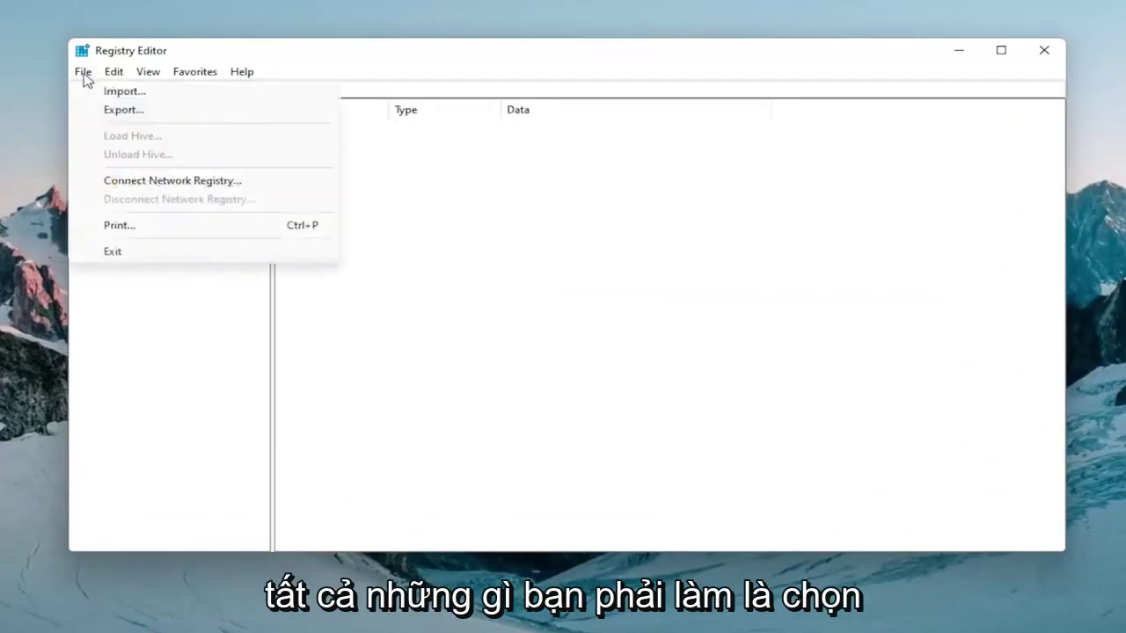
{"action": "left_click", "coordinate": [113, 109]}
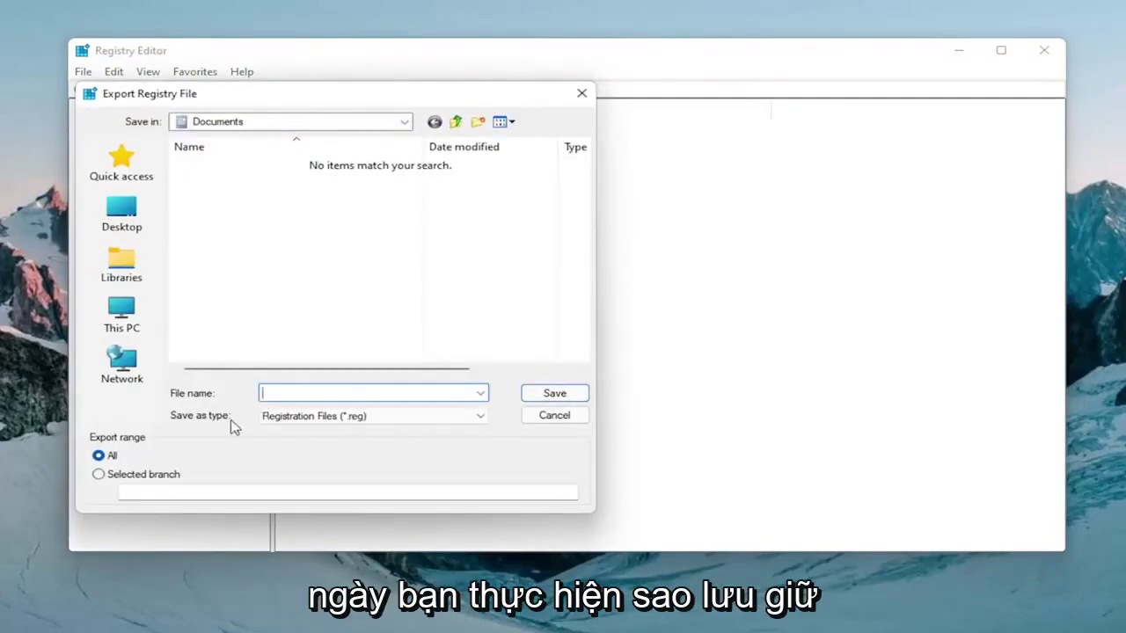
{"action": "left_click", "coordinate": [121, 319]}
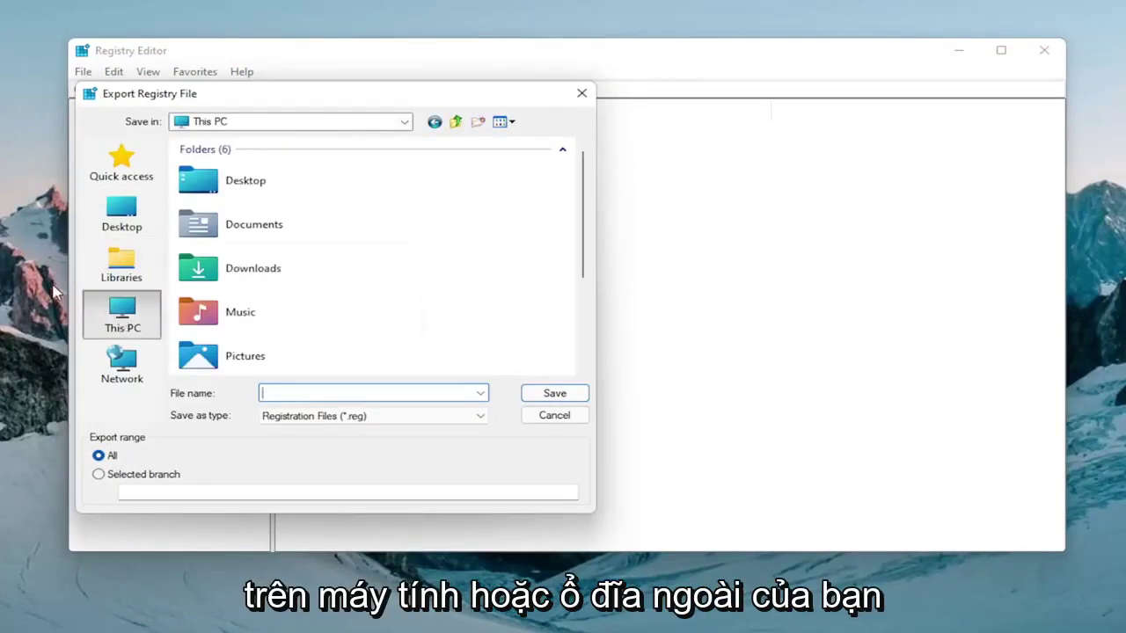
{"action": "left_click", "coordinate": [582, 94]}
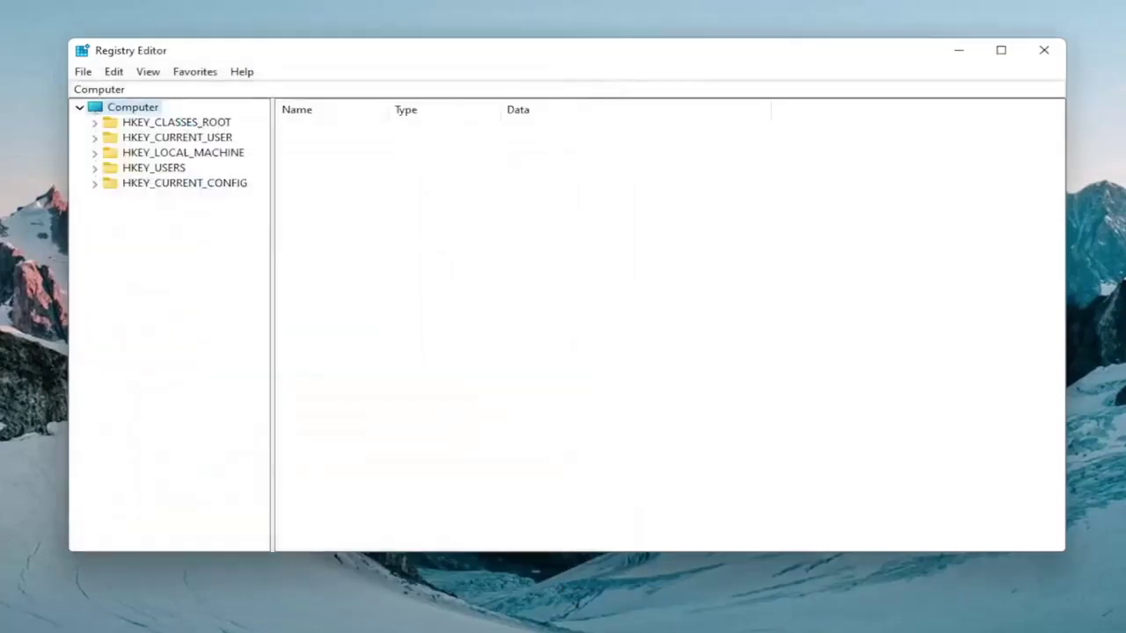
Step: Preview importing a registry backup from the Desktop folder, then cancel the import
{"action": "left_click", "coordinate": [83, 71]}
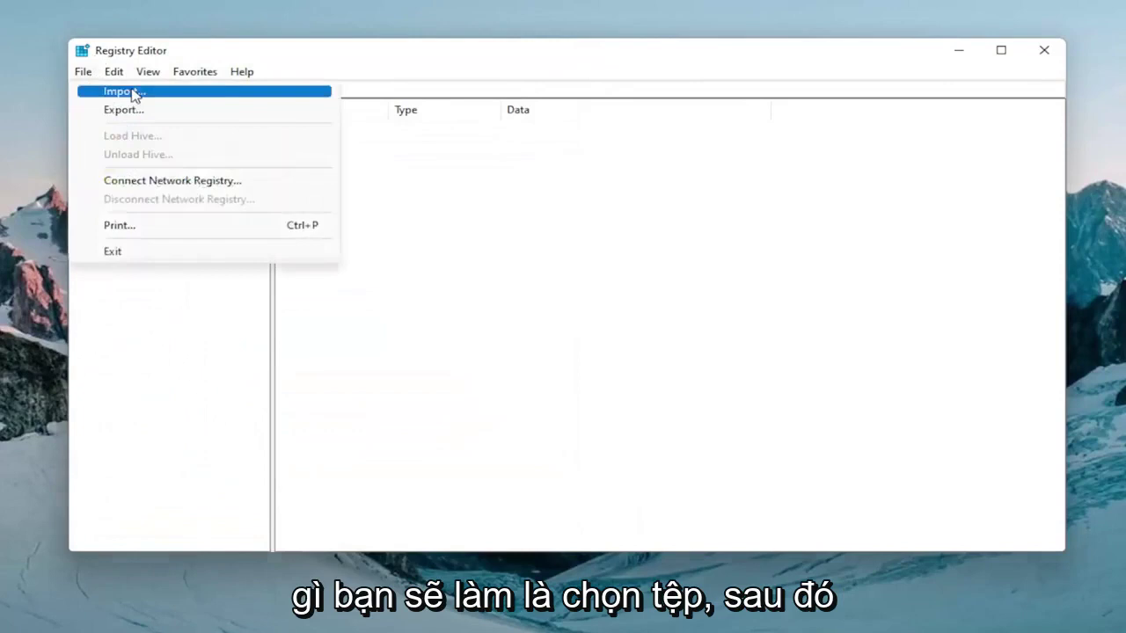
{"action": "left_click", "coordinate": [131, 92]}
{"action": "left_click", "coordinate": [151, 228]}
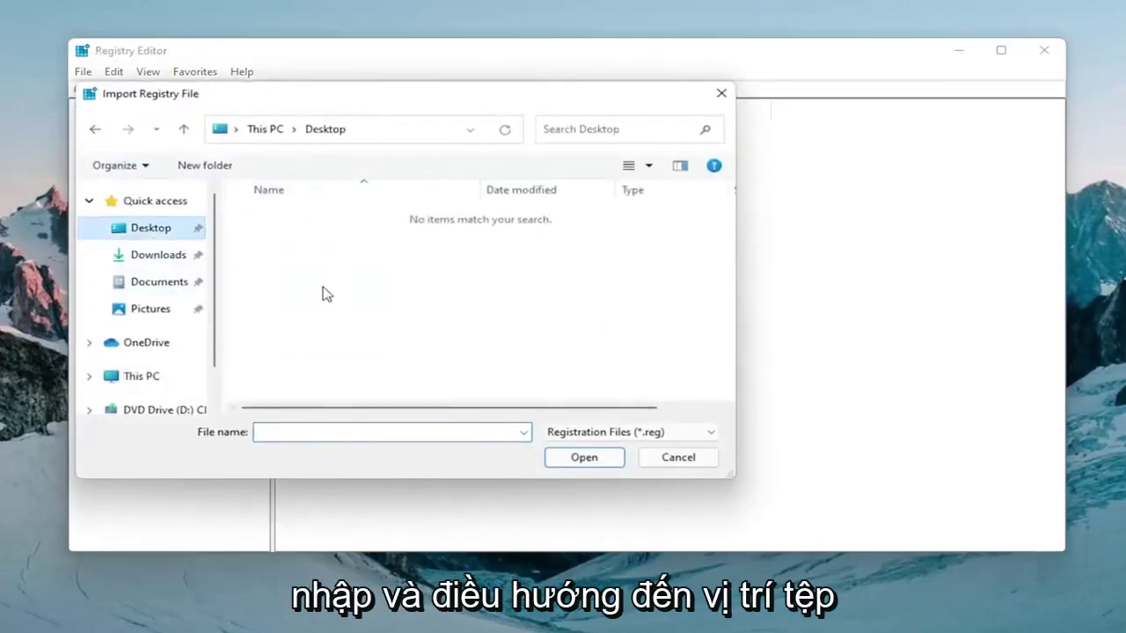
{"action": "left_click", "coordinate": [675, 457]}
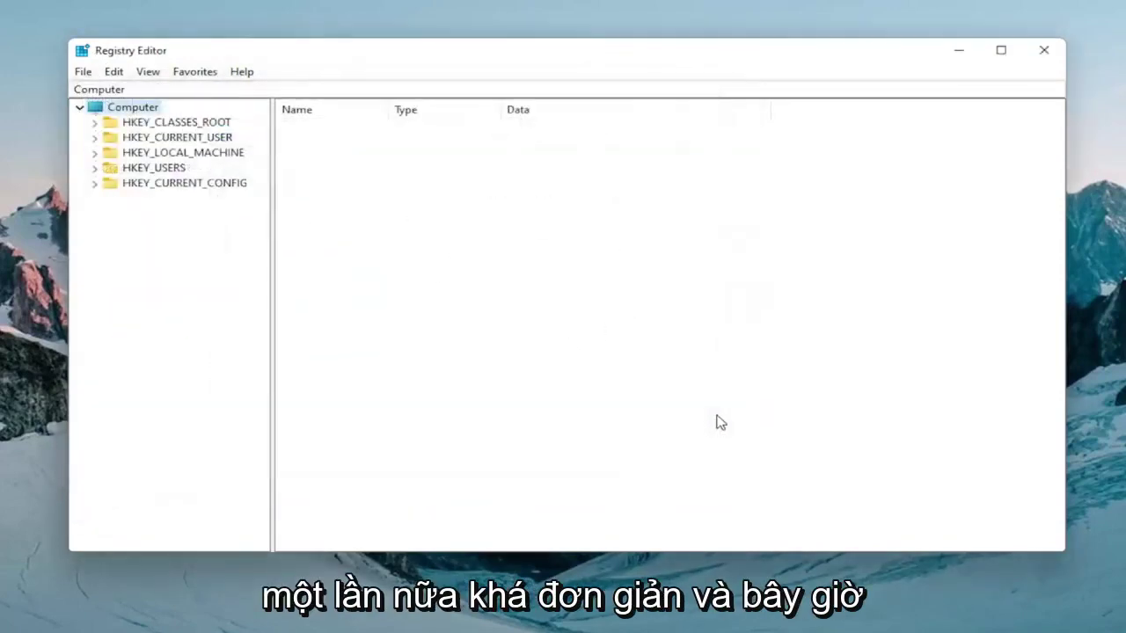
Step: Change GameDVR_Enabled in HKEY_CURRENT_USER\System\GameConfigStore from 1 to 0
{"action": "left_click", "coordinate": [127, 153]}
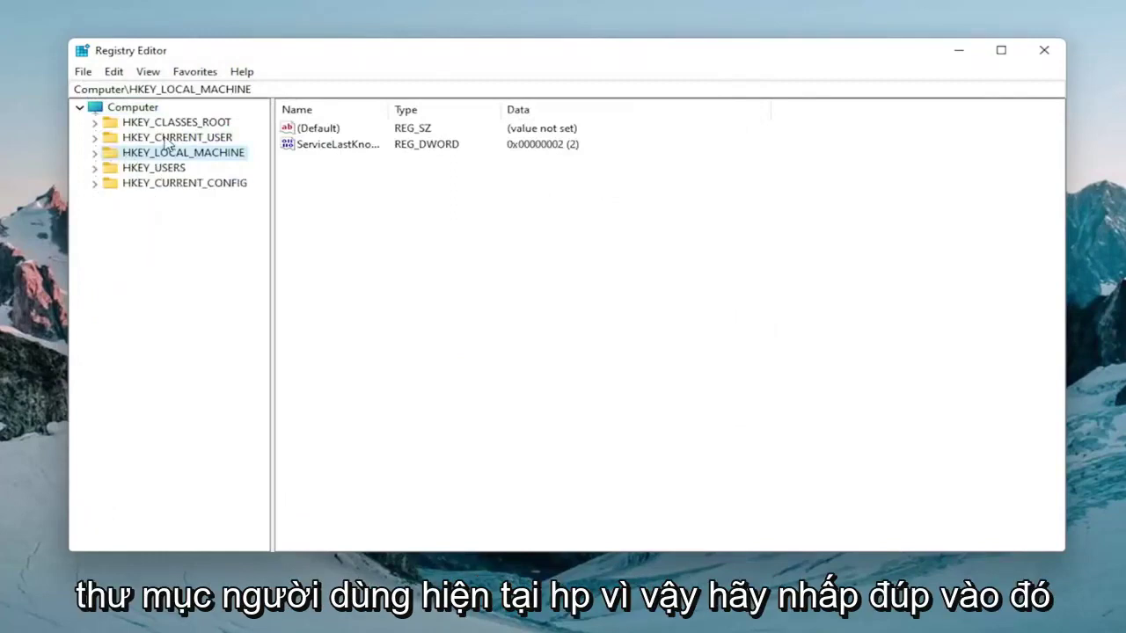
{"action": "double_click", "coordinate": [167, 138]}
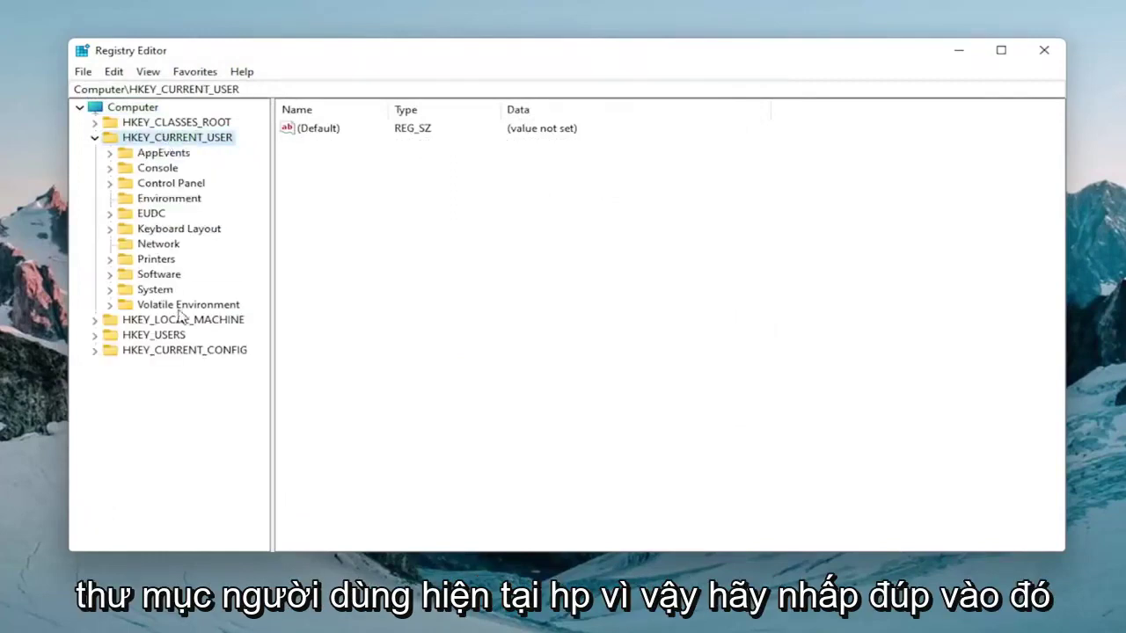
{"action": "double_click", "coordinate": [156, 292]}
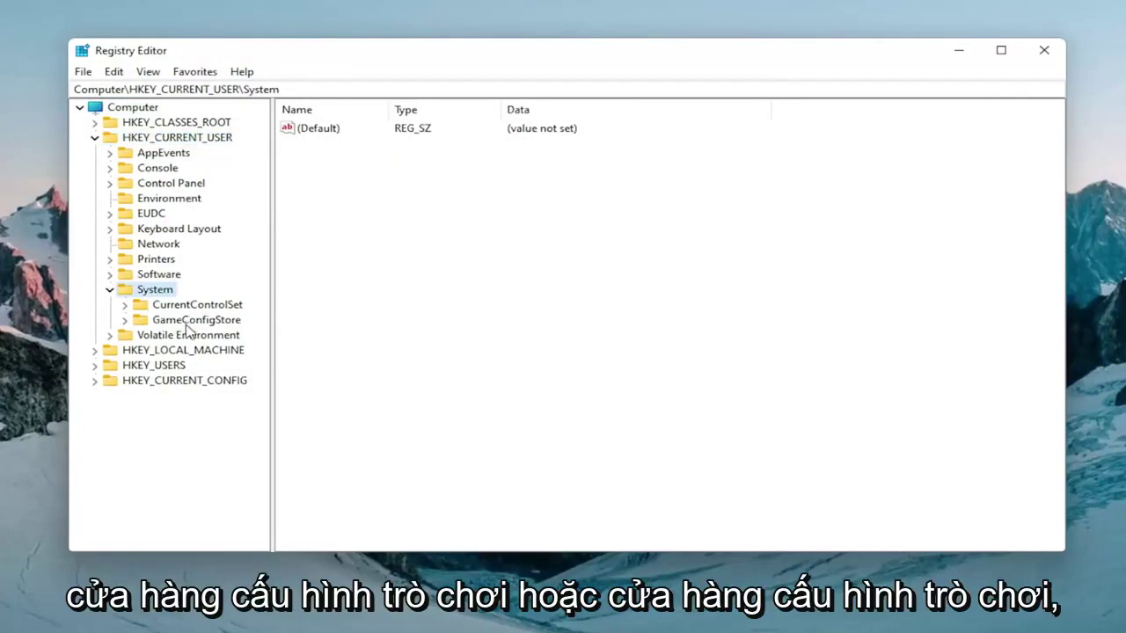
{"action": "left_click", "coordinate": [190, 325]}
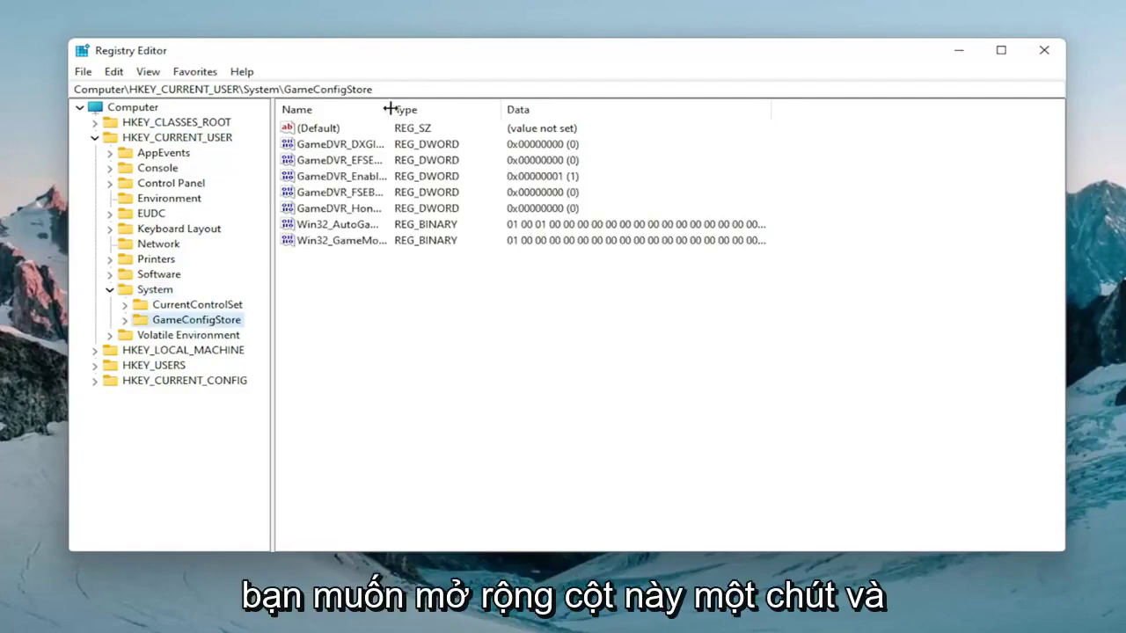
{"action": "left_click_drag", "start_coordinate": [389, 109], "coordinate": [508, 114]}
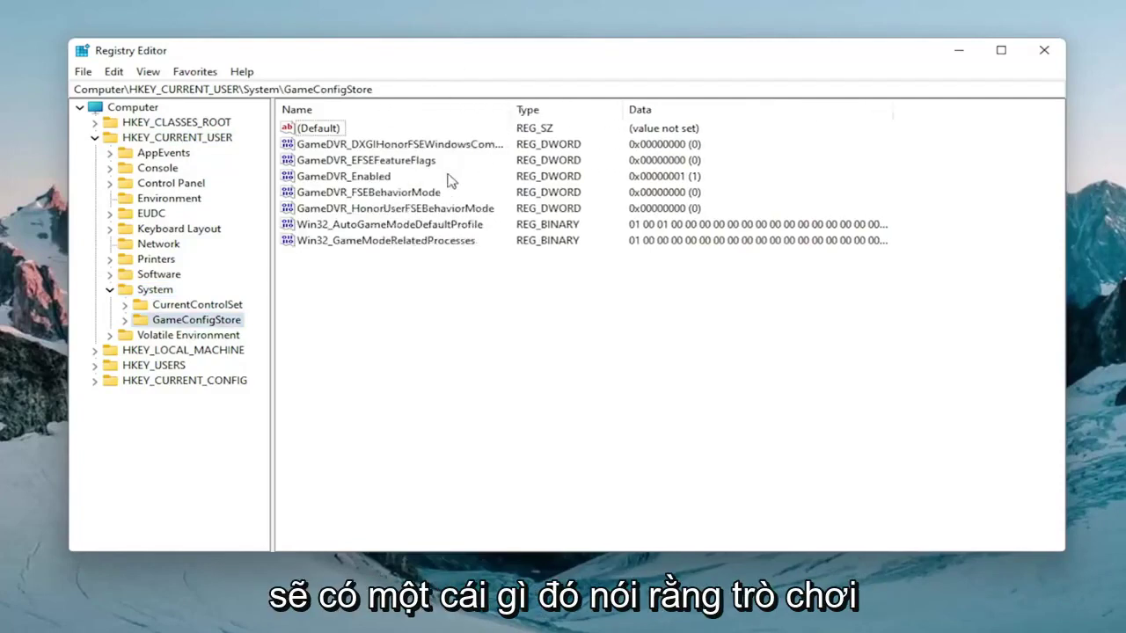
{"action": "double_click", "coordinate": [373, 178]}
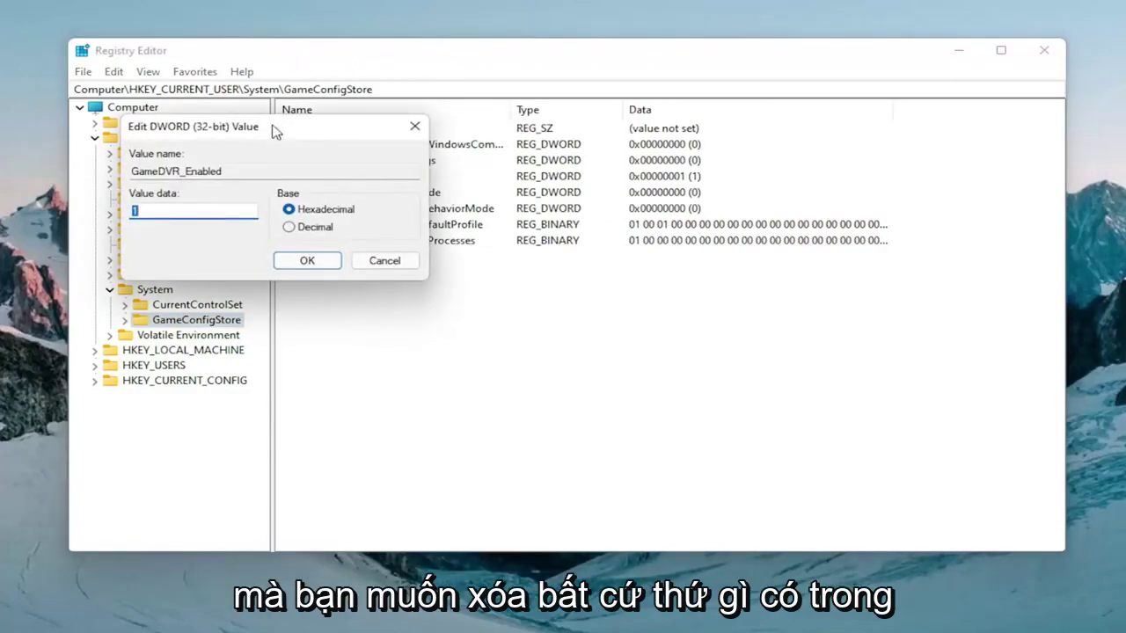
{"action": "left_click_drag", "start_coordinate": [272, 131], "coordinate": [580, 176]}
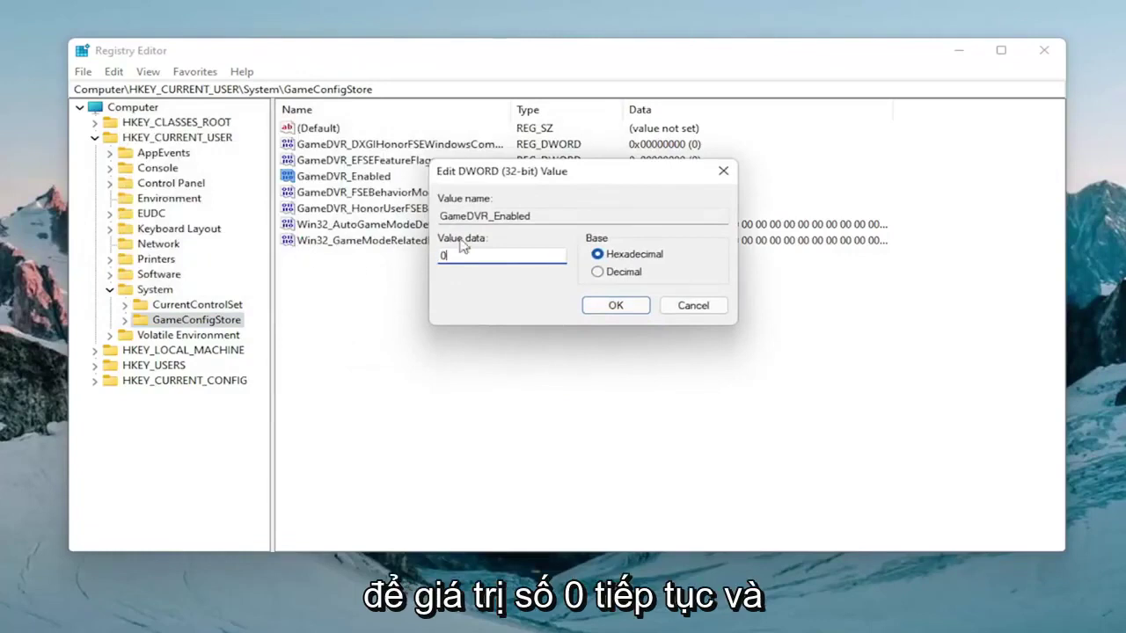
{"action": "left_click", "coordinate": [616, 305]}
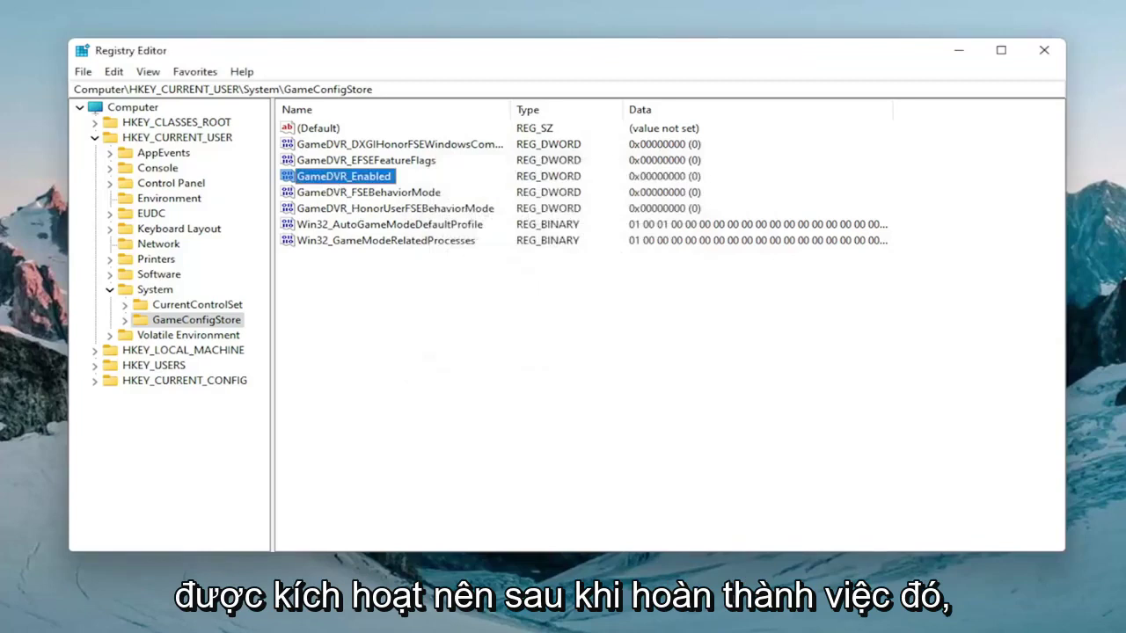
Step: Collapse HKEY_CURRENT_USER and expand HKEY_LOCAL_MACHINE > SOFTWARE > Microsoft
{"action": "left_click", "coordinate": [109, 291]}
{"action": "left_click", "coordinate": [95, 139]}
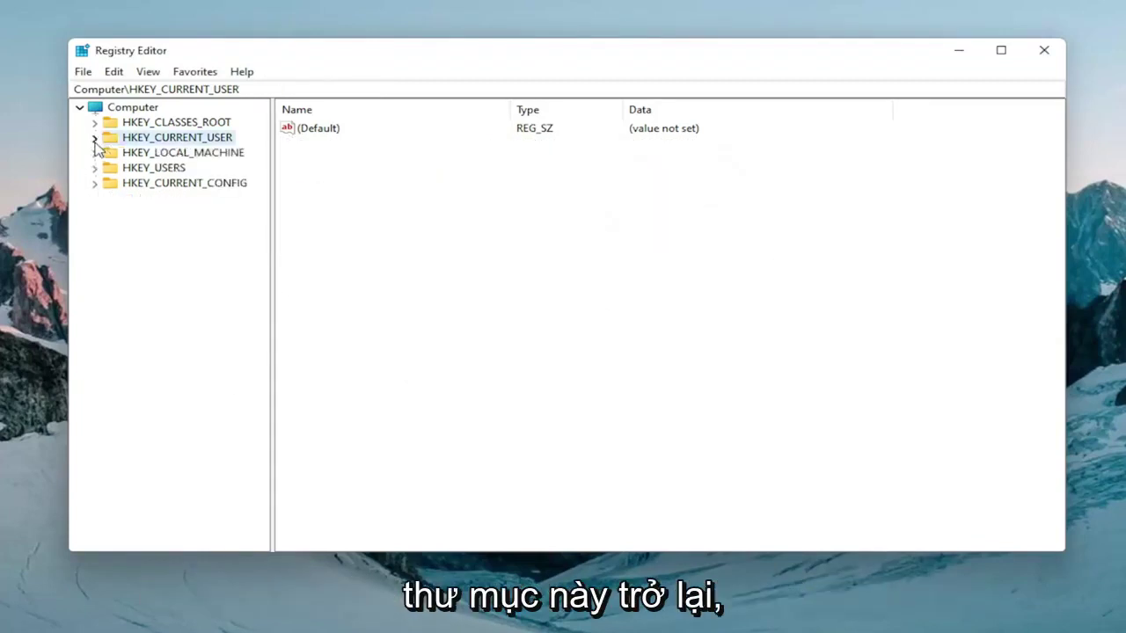
{"action": "left_click", "coordinate": [128, 154]}
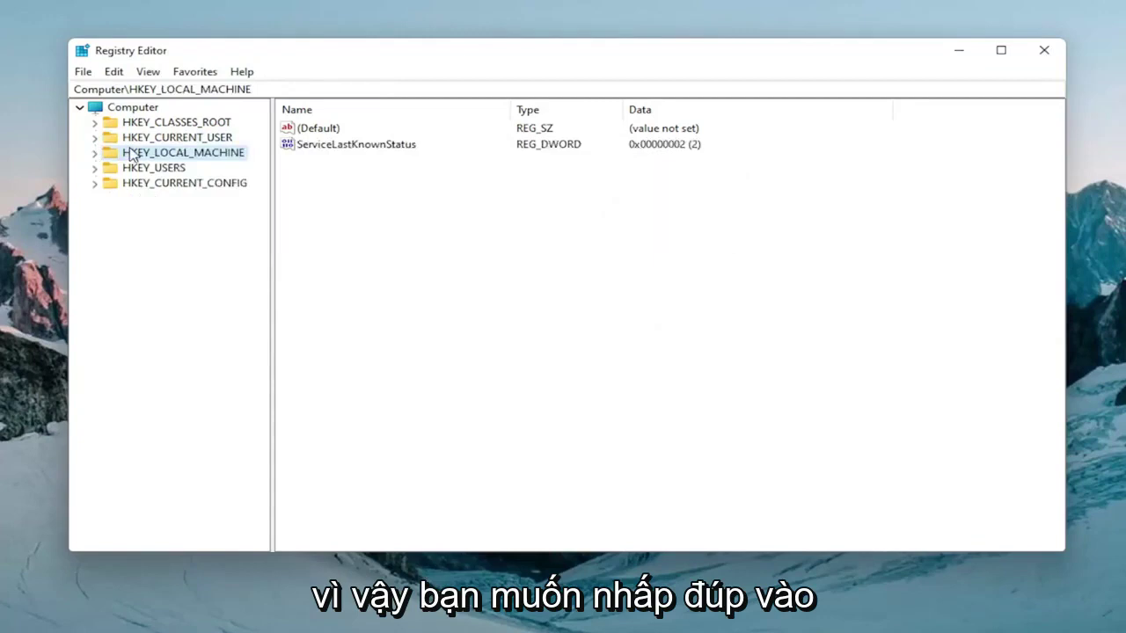
{"action": "double_click", "coordinate": [132, 154]}
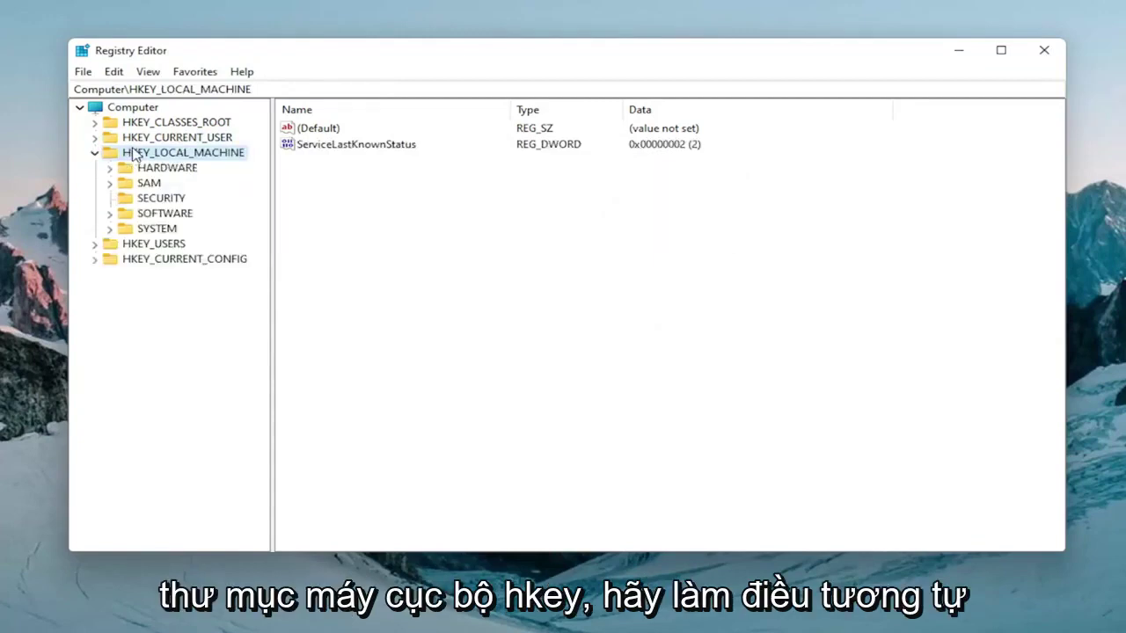
{"action": "double_click", "coordinate": [160, 217]}
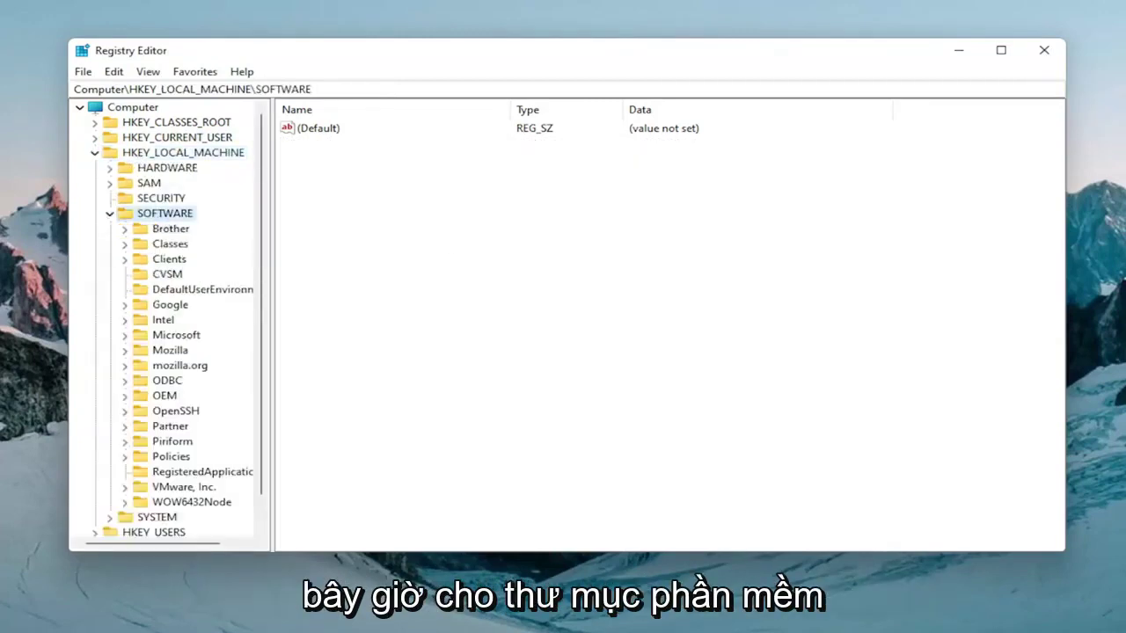
{"action": "double_click", "coordinate": [171, 338]}
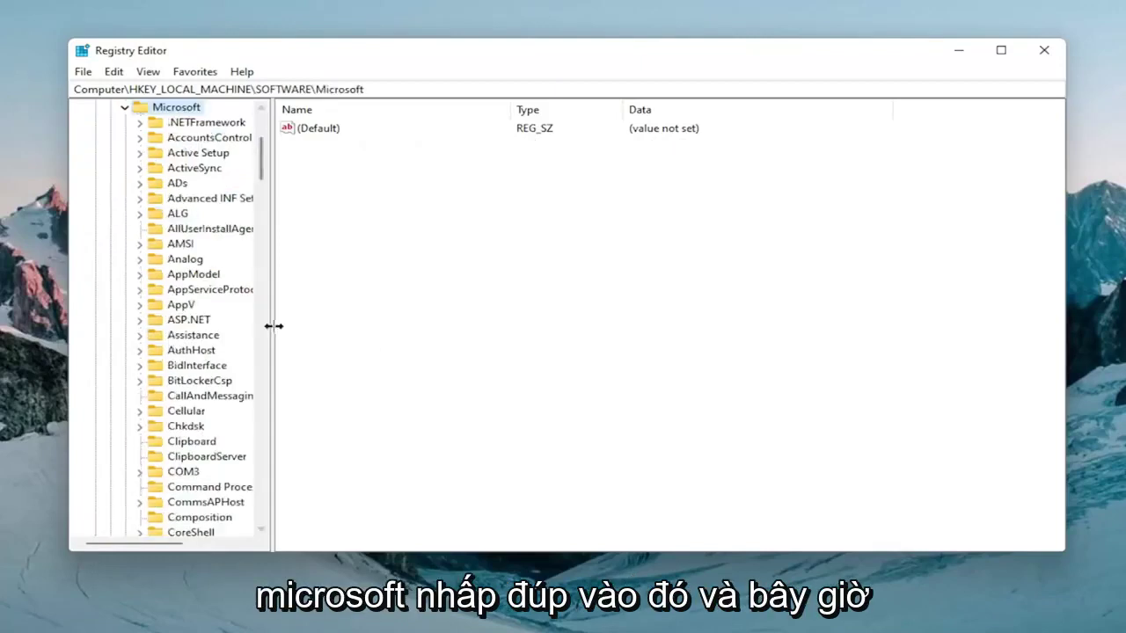
Step: Scroll to HKLM\SOFTWARE\Microsoft\PolicyManager and expand it along with its default subkey
{"action": "left_click_drag", "start_coordinate": [272, 324], "coordinate": [340, 337]}
{"action": "scroll", "coordinate": [173, 352], "scroll_direction": "down", "scroll_amount": 18}
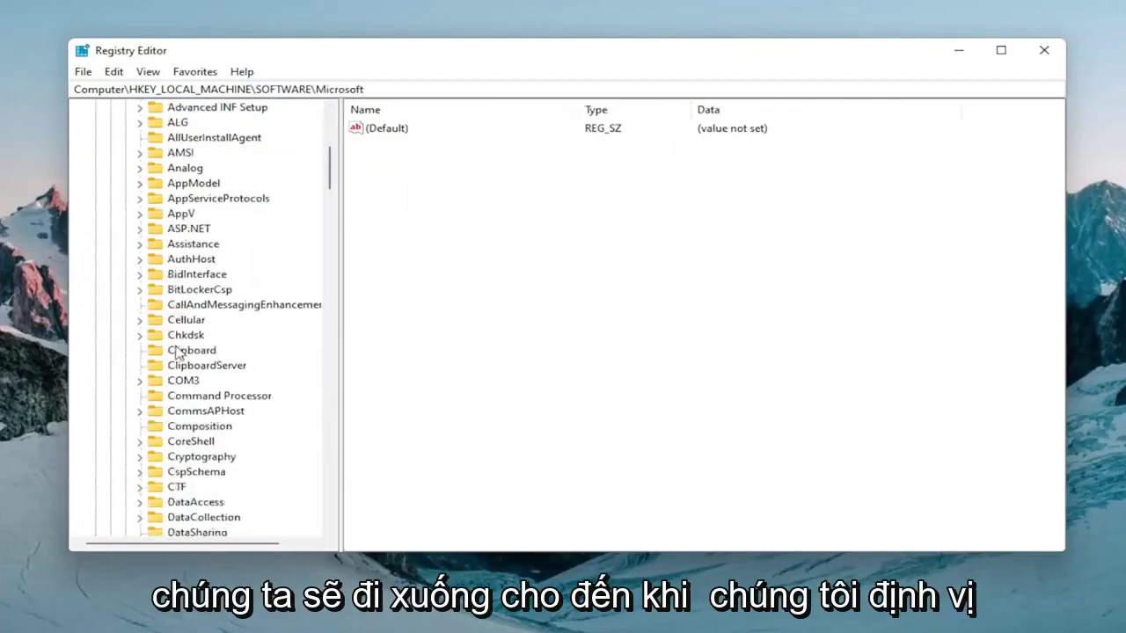
{"action": "scroll", "coordinate": [173, 359], "scroll_direction": "down", "scroll_amount": 20}
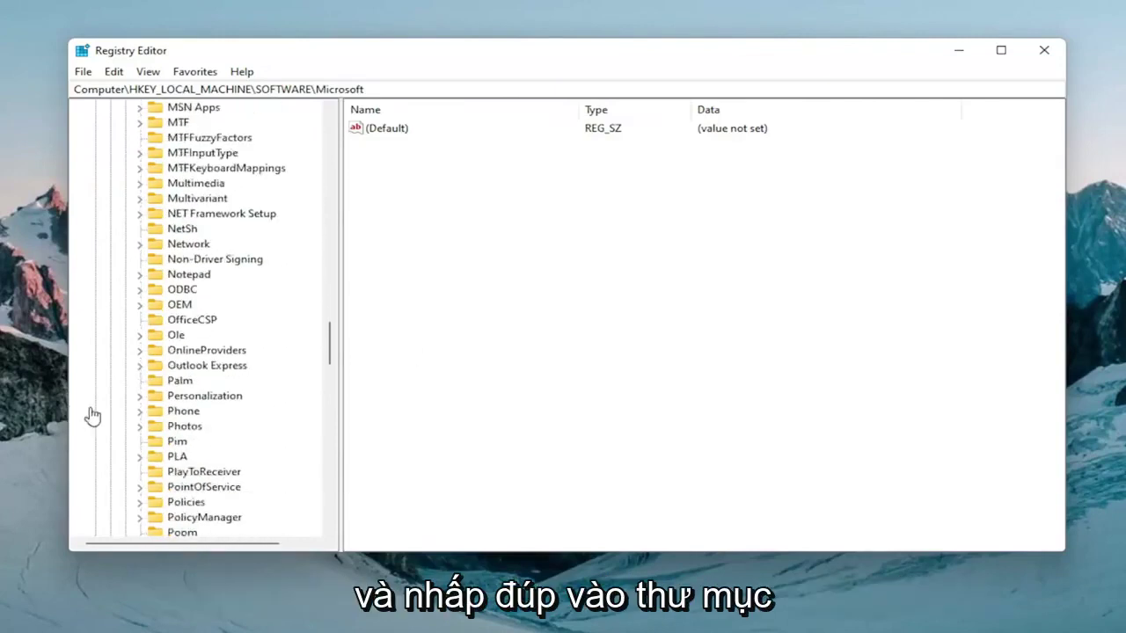
{"action": "scroll", "coordinate": [180, 369], "scroll_direction": "down", "scroll_amount": 2}
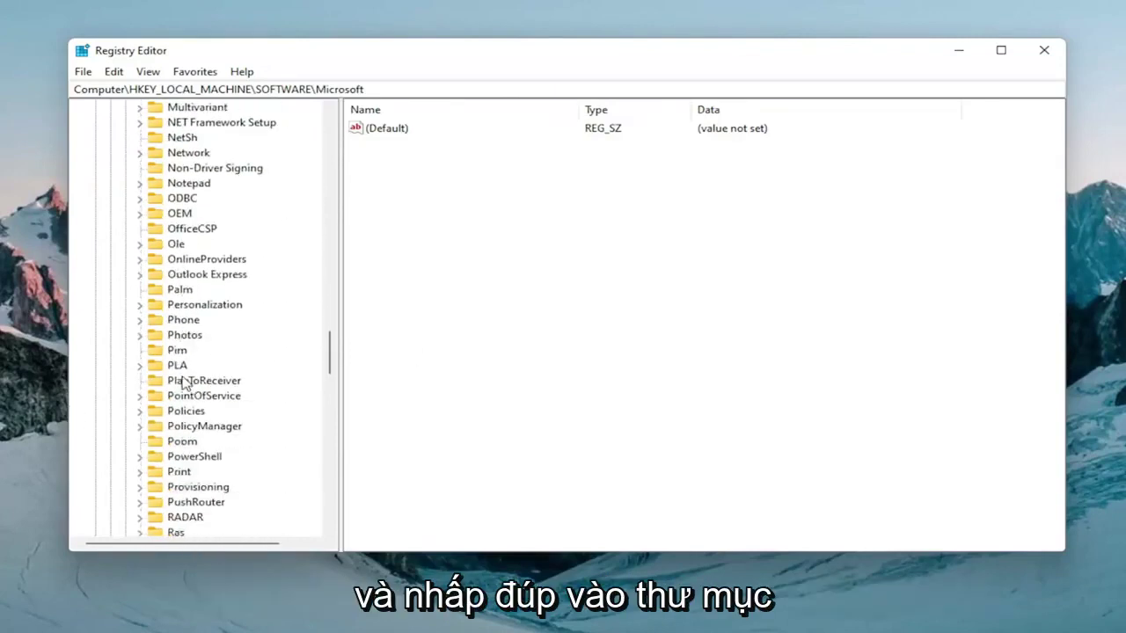
{"action": "double_click", "coordinate": [197, 428]}
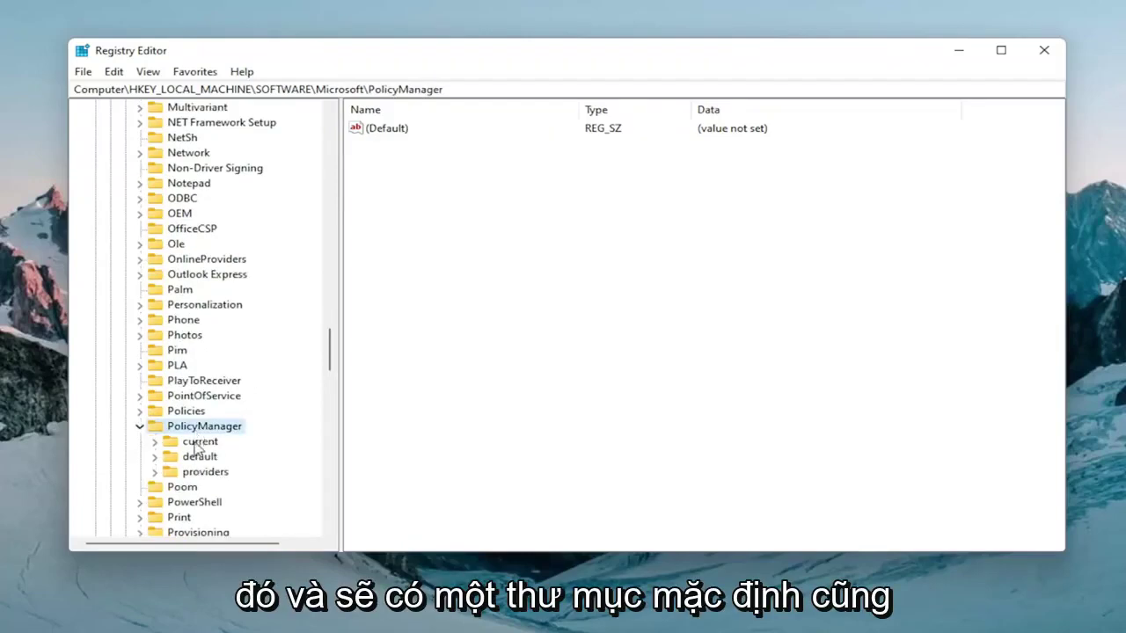
{"action": "double_click", "coordinate": [197, 458]}
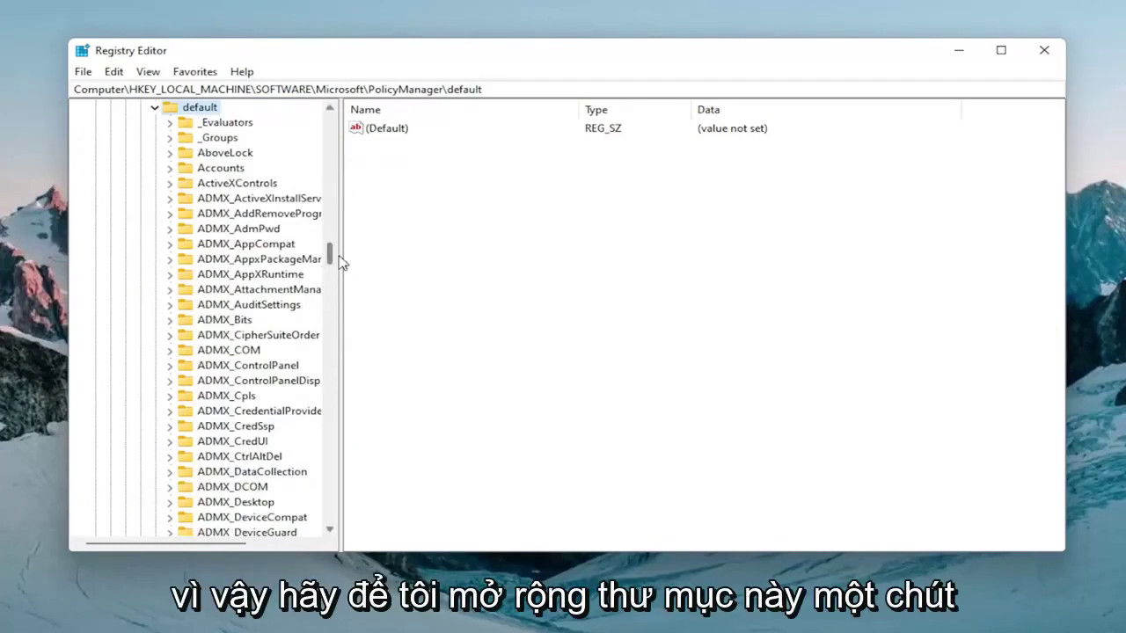
Step: Widen the key tree and jump to ApplicationManagement under default by typing 'appl'
{"action": "left_click_drag", "start_coordinate": [336, 261], "coordinate": [414, 269]}
{"action": "left_click", "coordinate": [298, 261]}
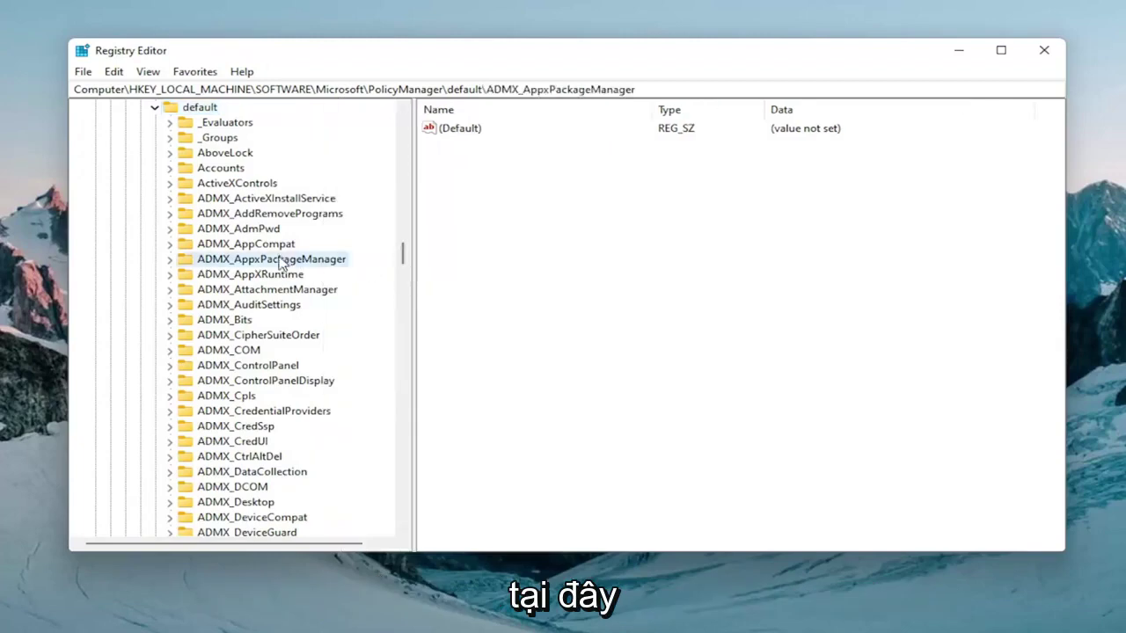
{"action": "scroll", "coordinate": [286, 332], "scroll_direction": "down", "scroll_amount": 20}
{"action": "scroll", "coordinate": [277, 334], "scroll_direction": "down", "scroll_amount": 15}
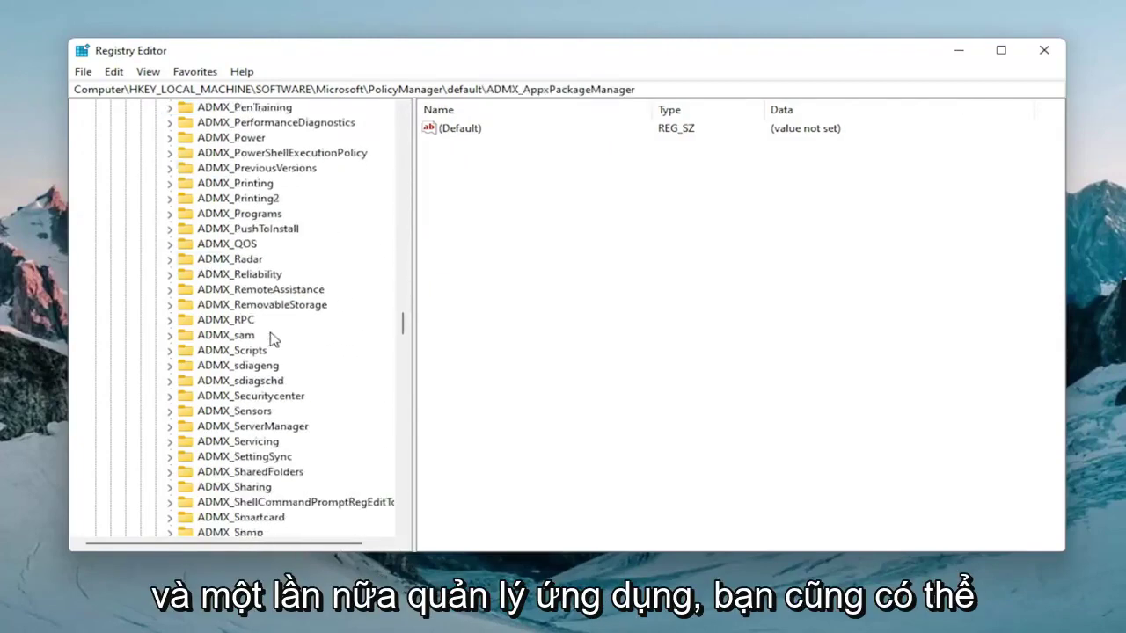
{"action": "scroll", "coordinate": [249, 418], "scroll_direction": "up", "scroll_amount": 20}
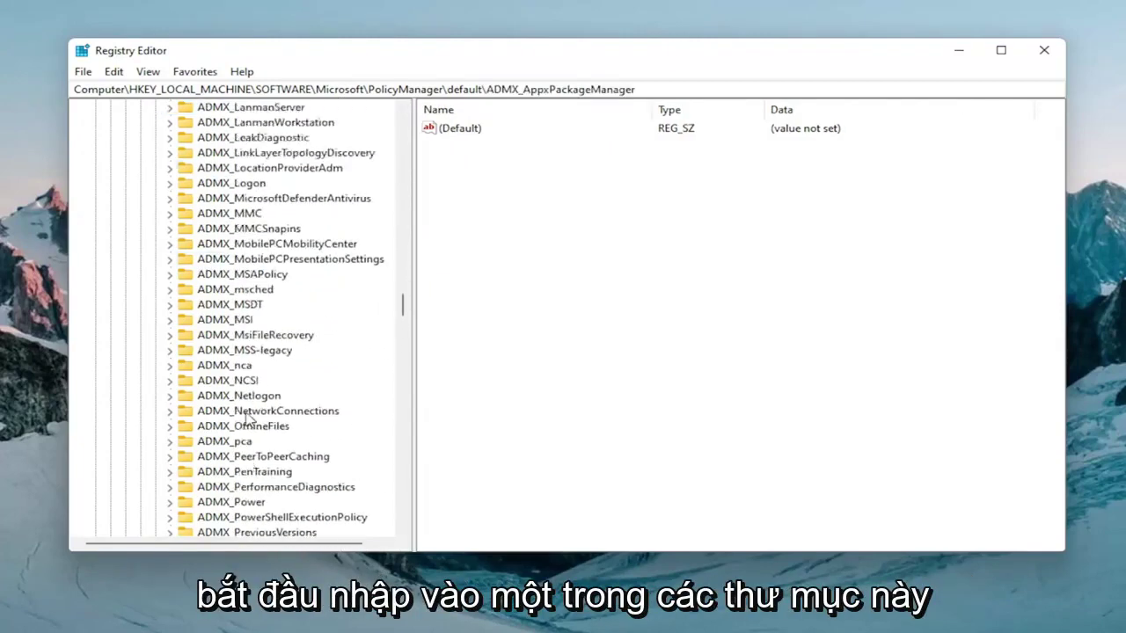
{"action": "left_click", "coordinate": [254, 398]}
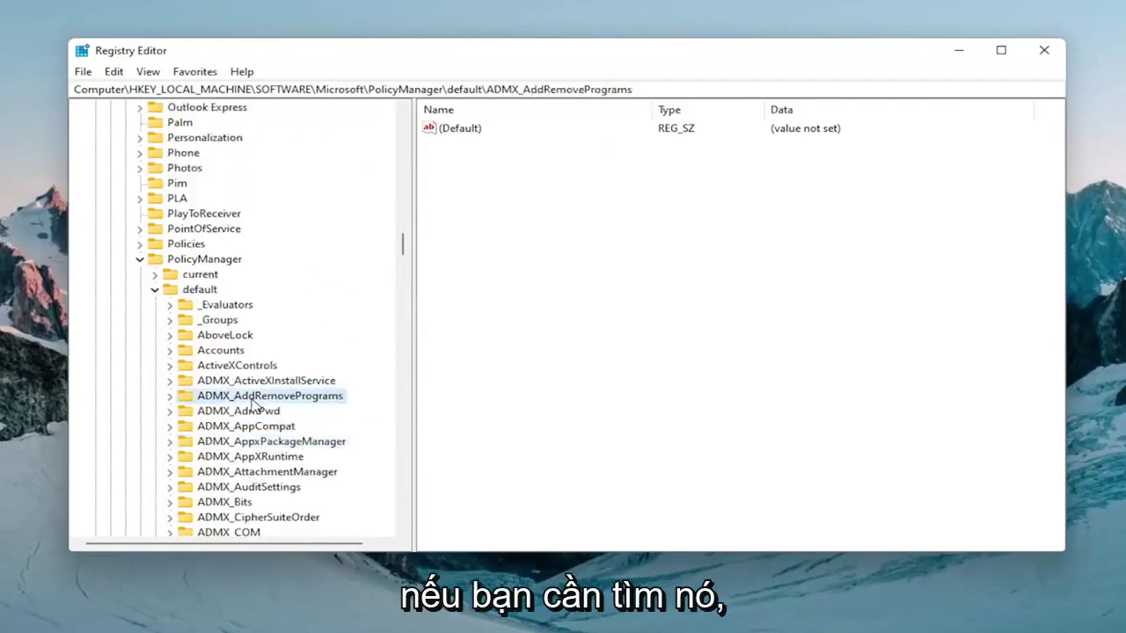
{"action": "type", "text": "appl"}
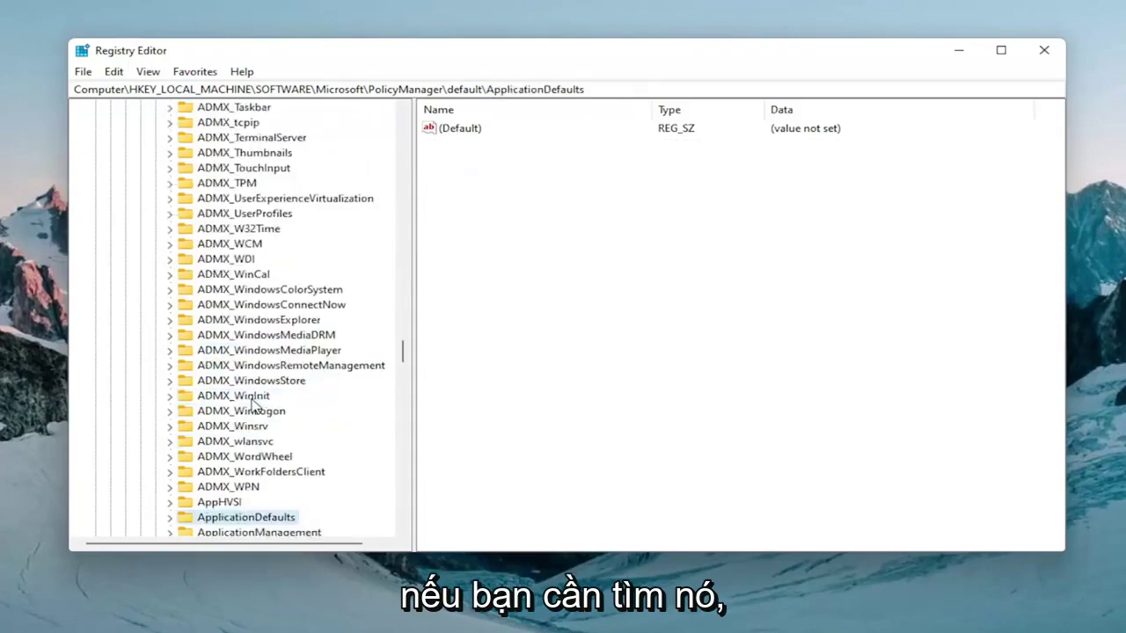
{"action": "key", "text": "Down"}
{"action": "scroll", "coordinate": [250, 404], "scroll_direction": "down", "scroll_amount": 2}
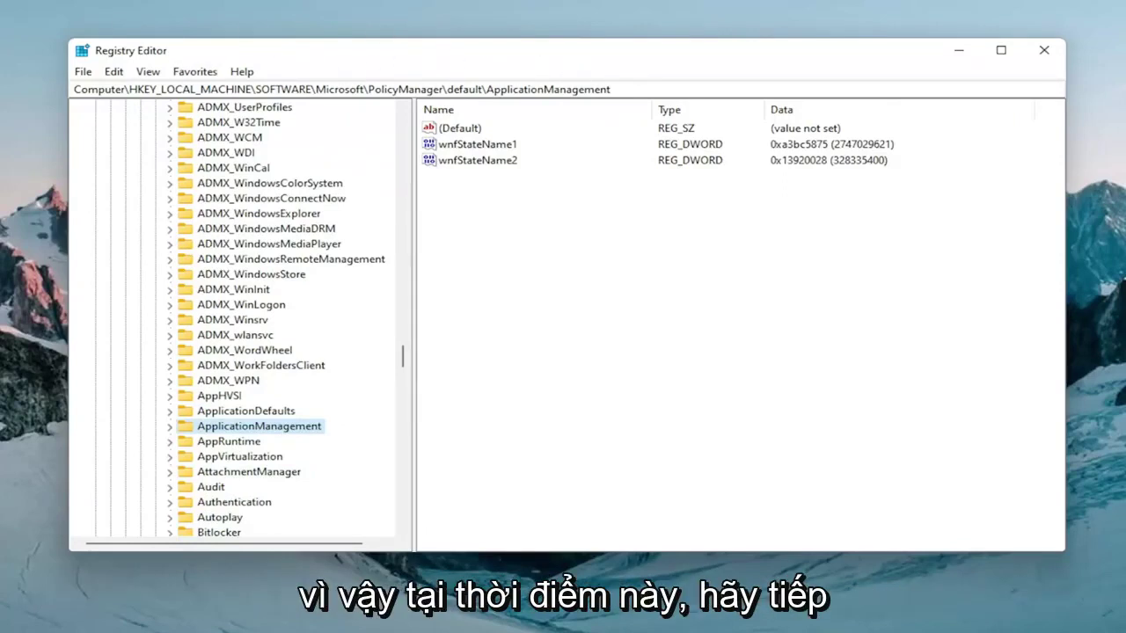
Step: Set the 'value' DWORD under ApplicationManagement\AllowGameDVR from 1 to 0
{"action": "double_click", "coordinate": [258, 426]}
{"action": "scroll", "coordinate": [276, 428], "scroll_direction": "down", "scroll_amount": 1}
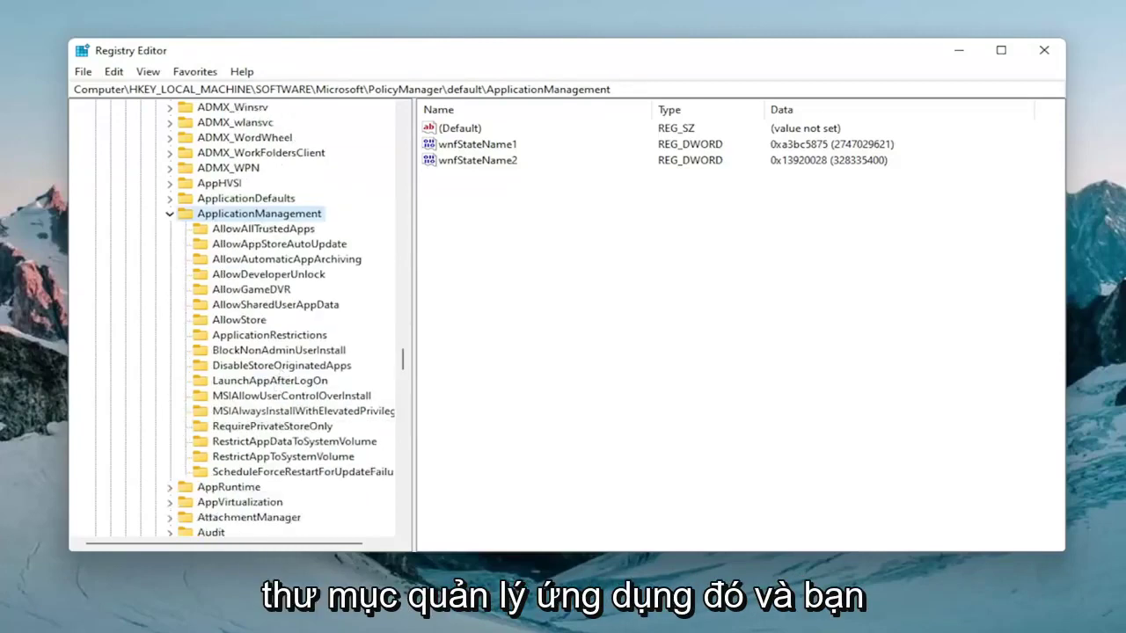
{"action": "left_click", "coordinate": [244, 296]}
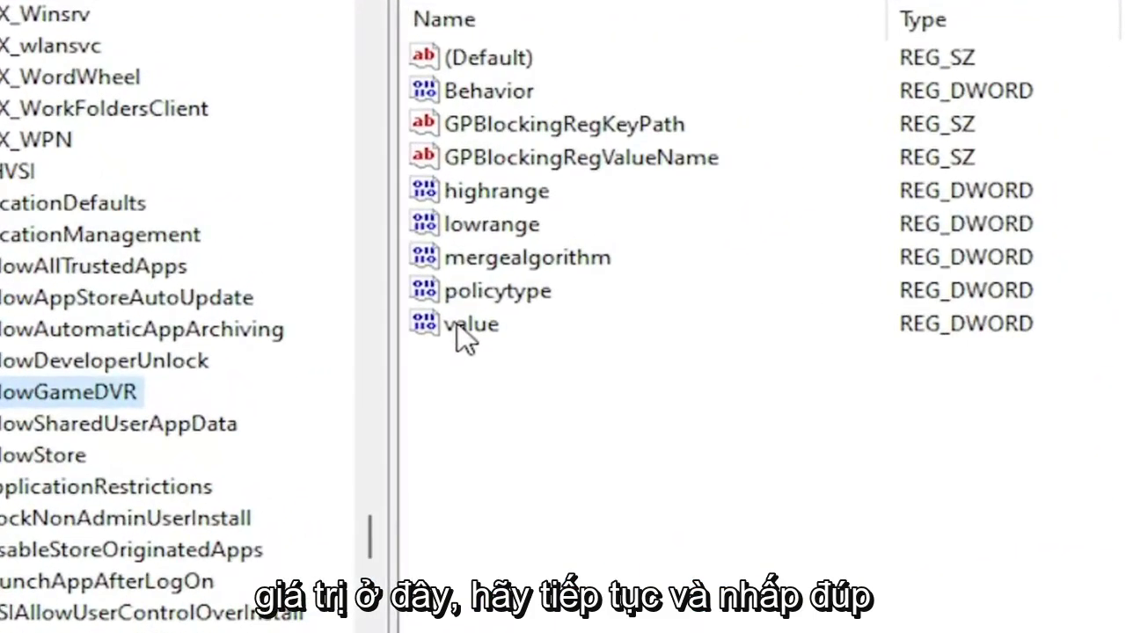
{"action": "double_click", "coordinate": [457, 323]}
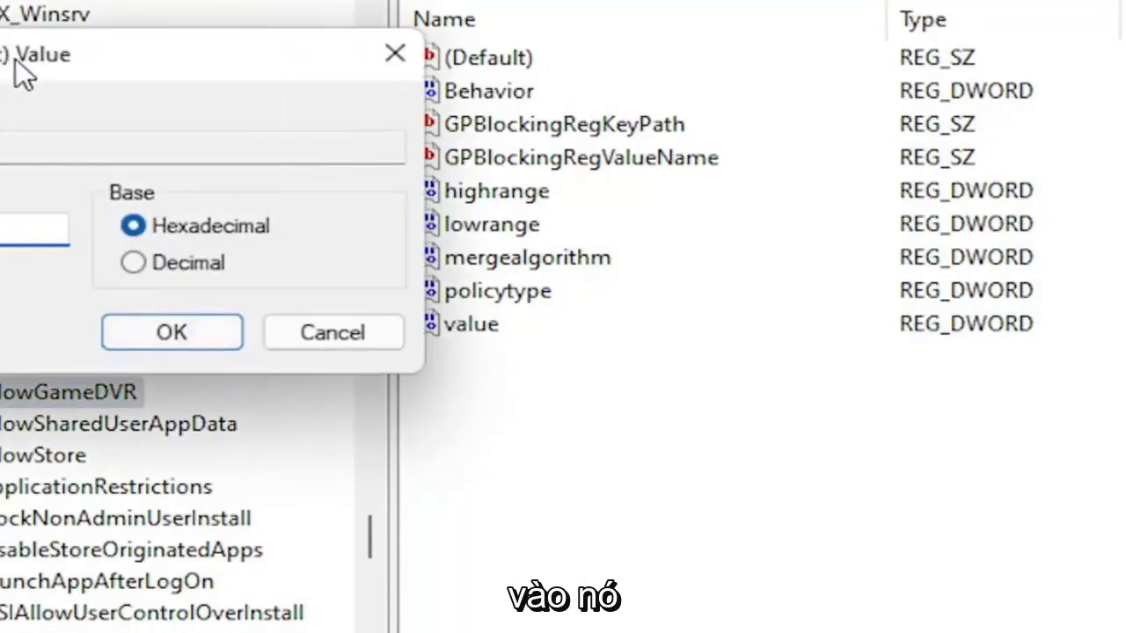
{"action": "left_click_drag", "start_coordinate": [12, 68], "coordinate": [540, 175]}
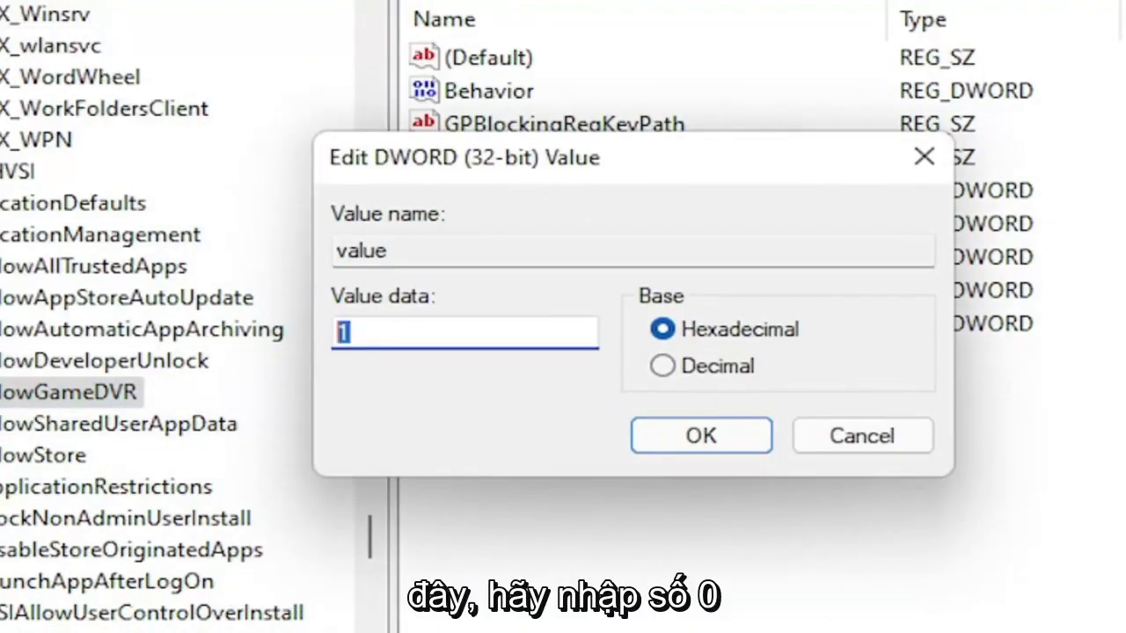
{"action": "type", "text": "0"}
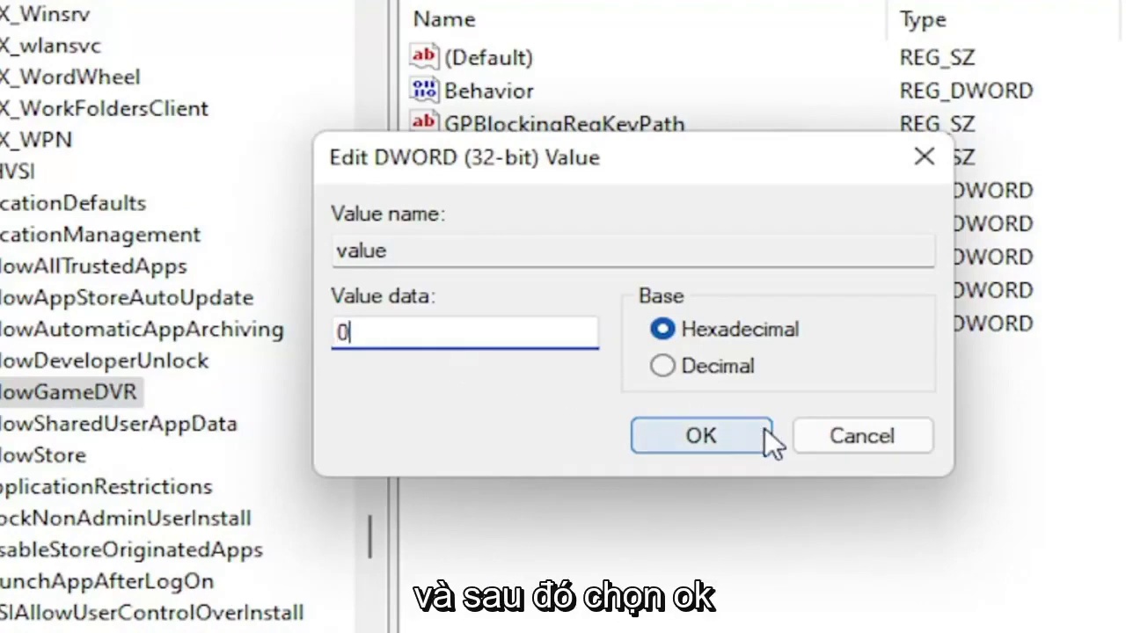
{"action": "left_click", "coordinate": [711, 442]}
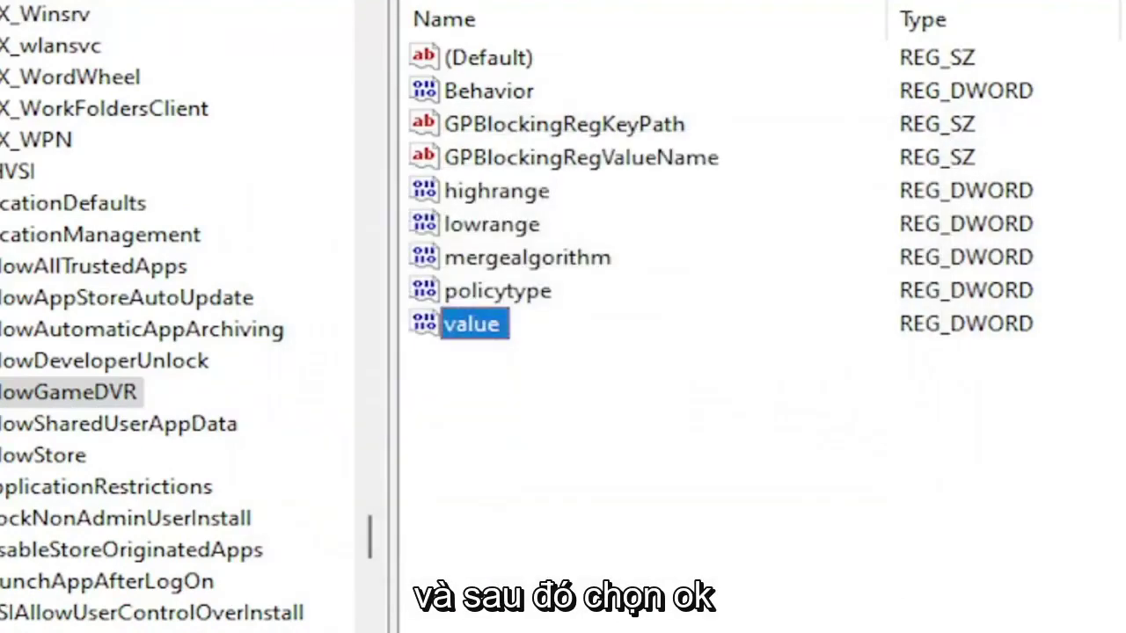
Step: Collapse default, PolicyManager, Microsoft, SOFTWARE and HKEY_LOCAL_MACHINE, then close Registry Editor
{"action": "left_click", "coordinate": [101, 235]}
{"action": "left_click_drag", "start_coordinate": [369, 536], "coordinate": [391, 297]}
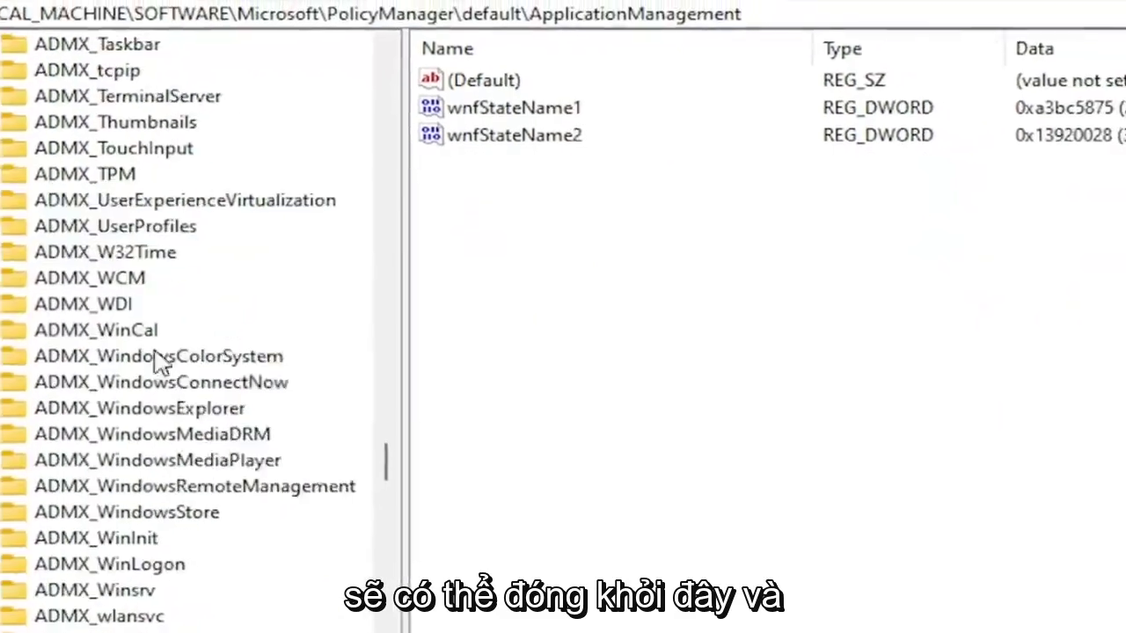
{"action": "scroll", "coordinate": [391, 297], "scroll_direction": "down", "scroll_amount": 20}
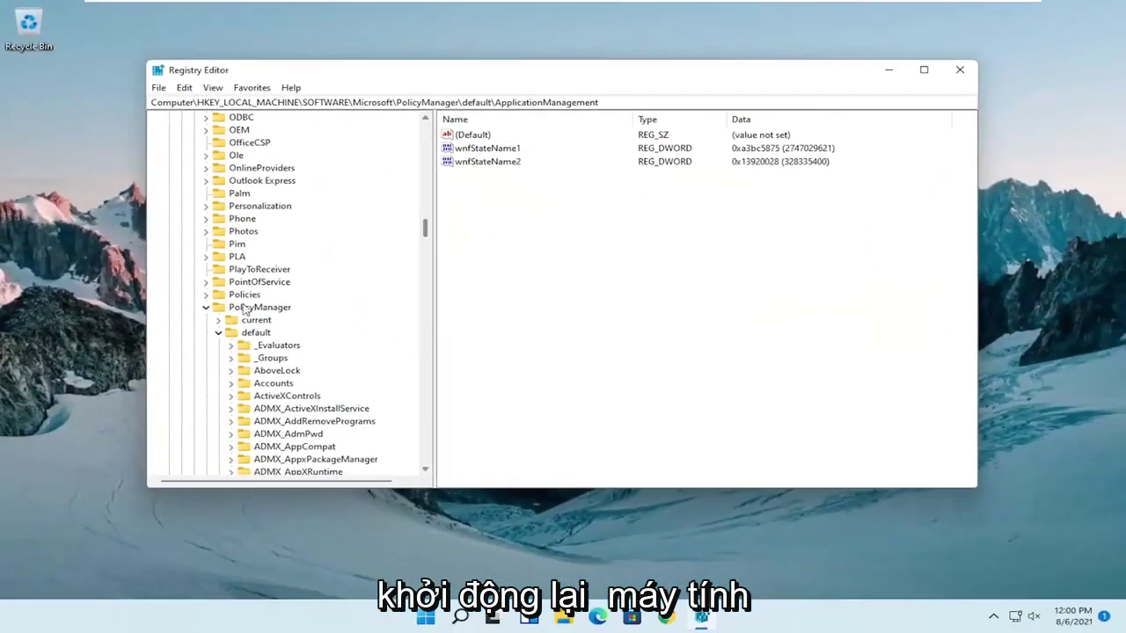
{"action": "left_click", "coordinate": [216, 331]}
{"action": "left_click", "coordinate": [205, 307]}
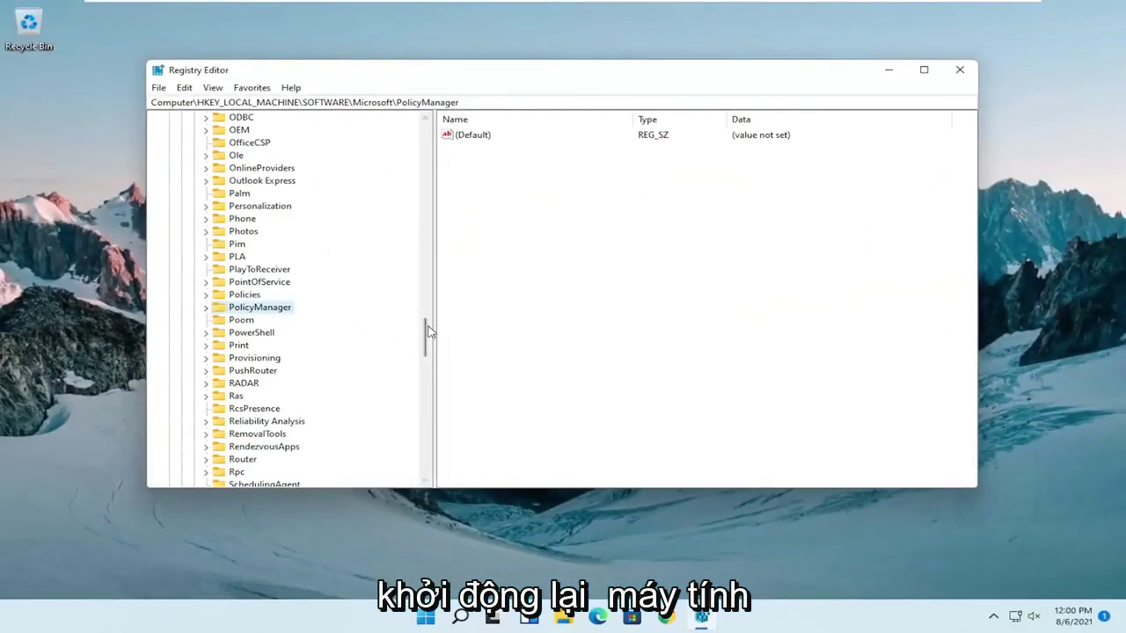
{"action": "left_click_drag", "start_coordinate": [426, 330], "coordinate": [405, 132]}
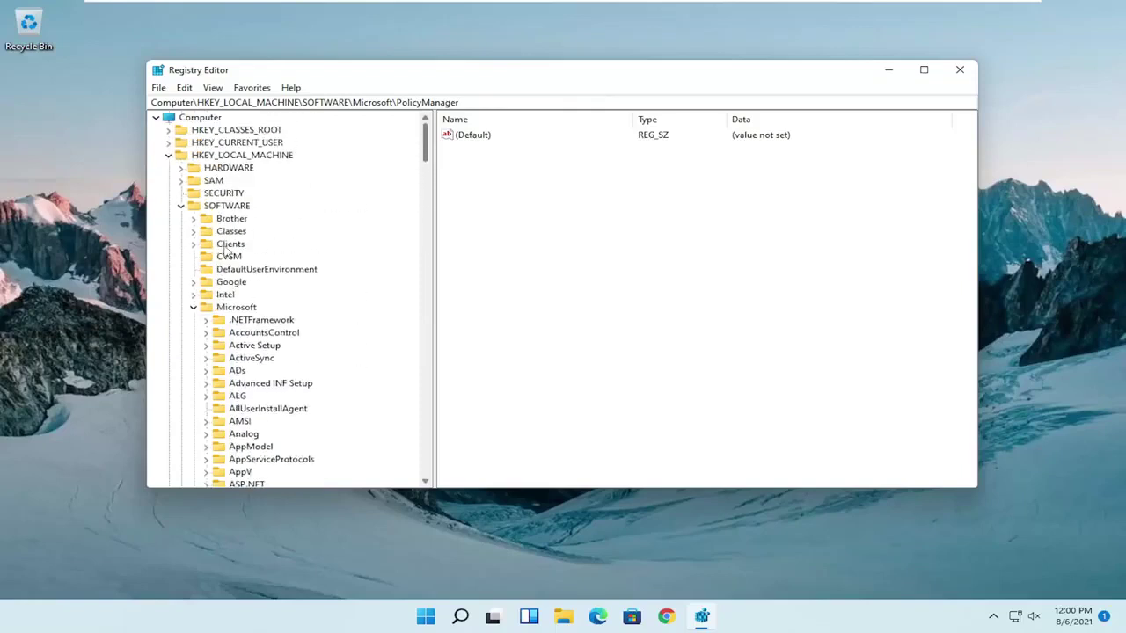
{"action": "left_click", "coordinate": [194, 307]}
{"action": "left_click", "coordinate": [181, 207]}
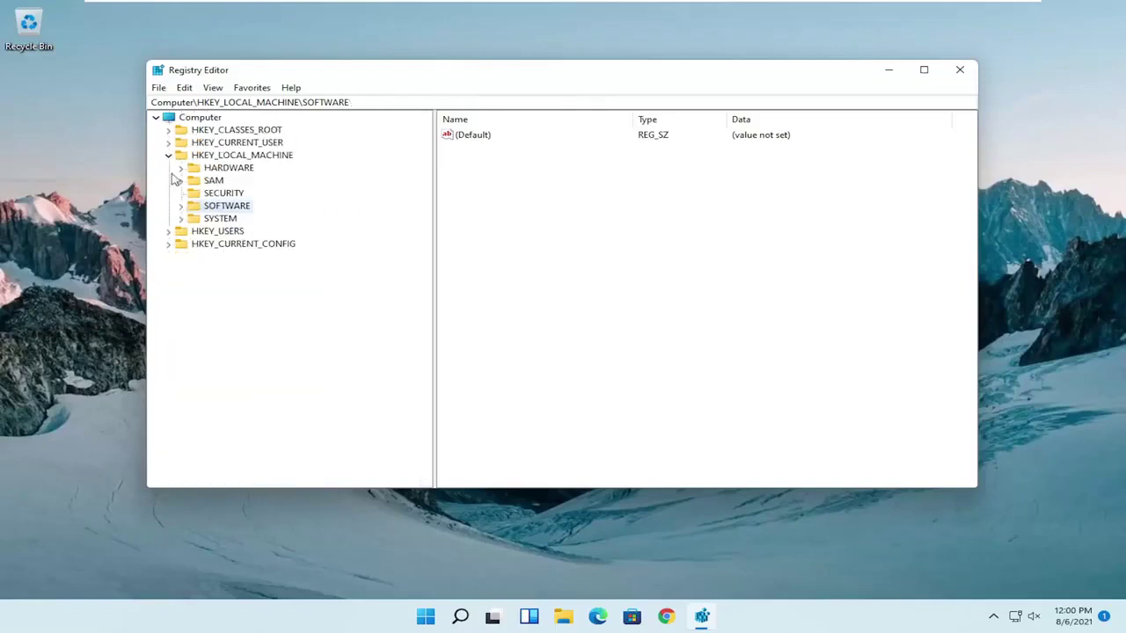
{"action": "left_click", "coordinate": [169, 155]}
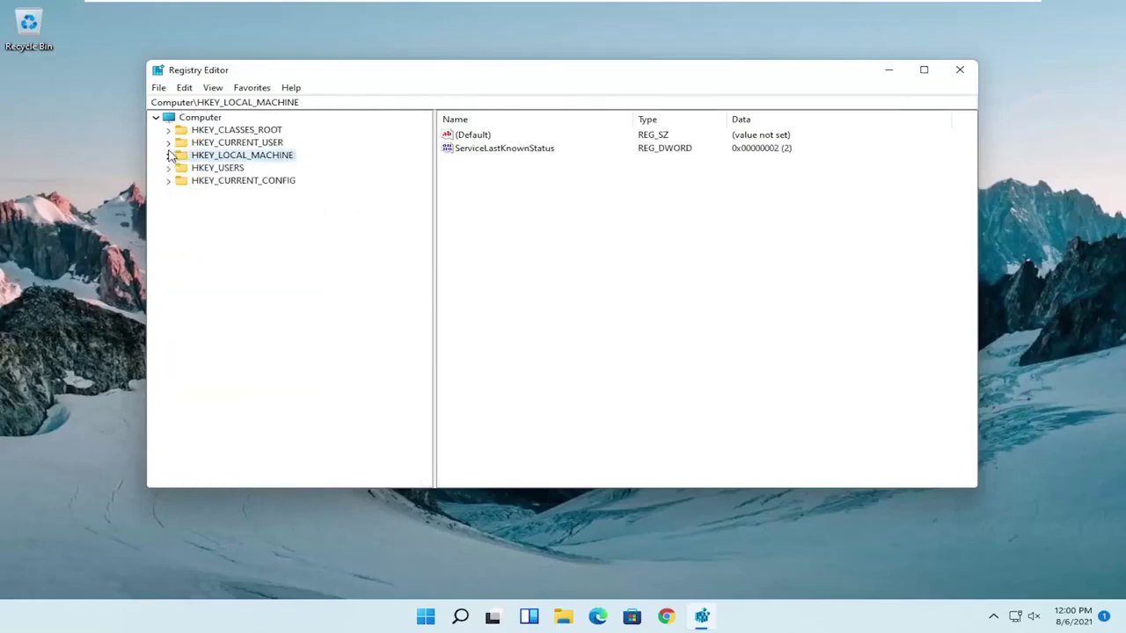
{"action": "left_click", "coordinate": [957, 74]}
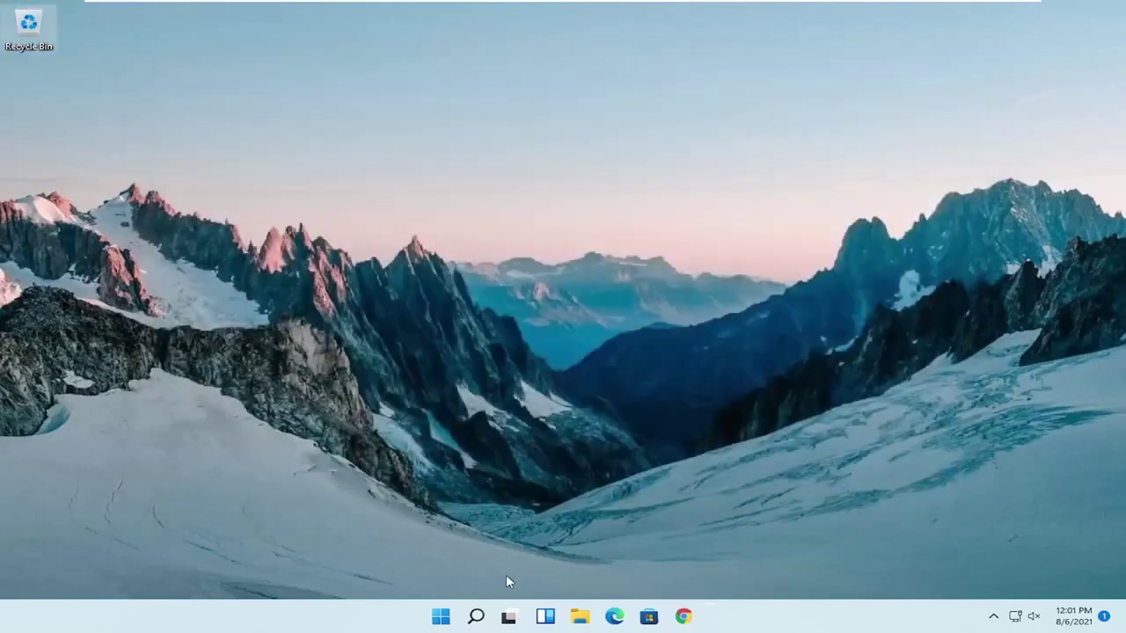
Step: Restart the computer via the Start button's 'Shut down or sign out' menu
{"action": "right_click", "coordinate": [441, 619]}
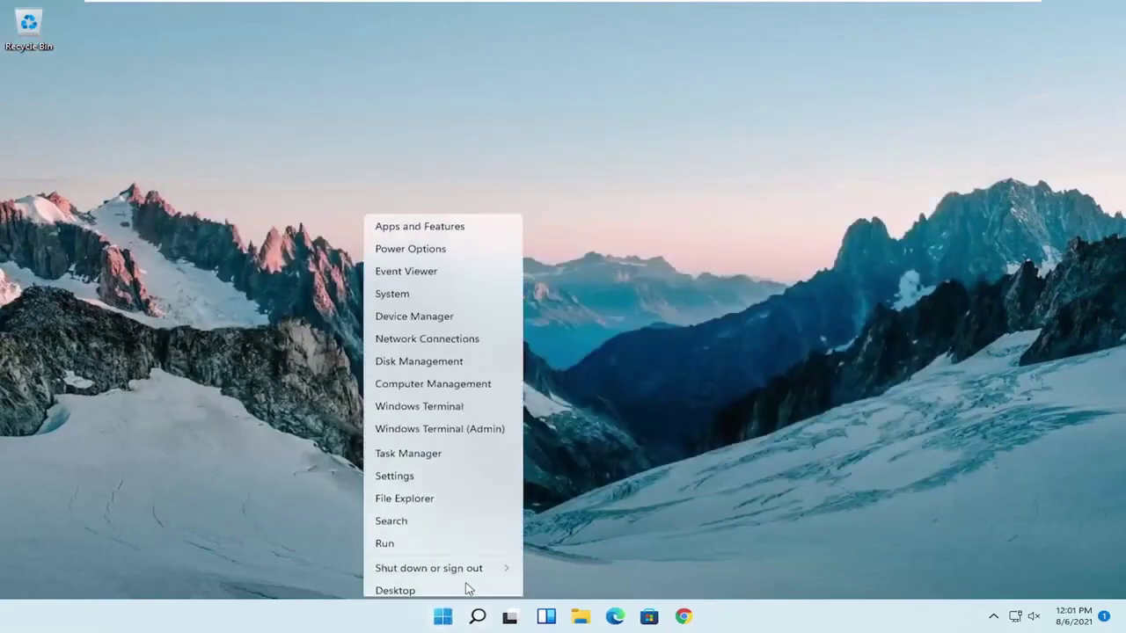
{"action": "mouse_move", "coordinate": [501, 564]}
{"action": "left_click", "coordinate": [550, 584]}
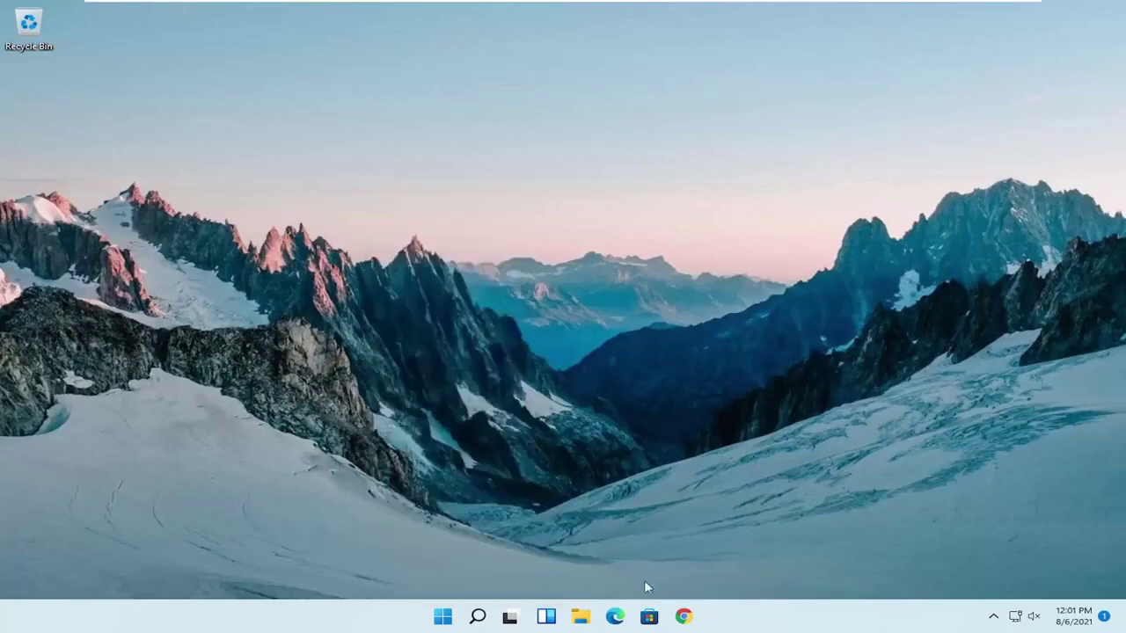